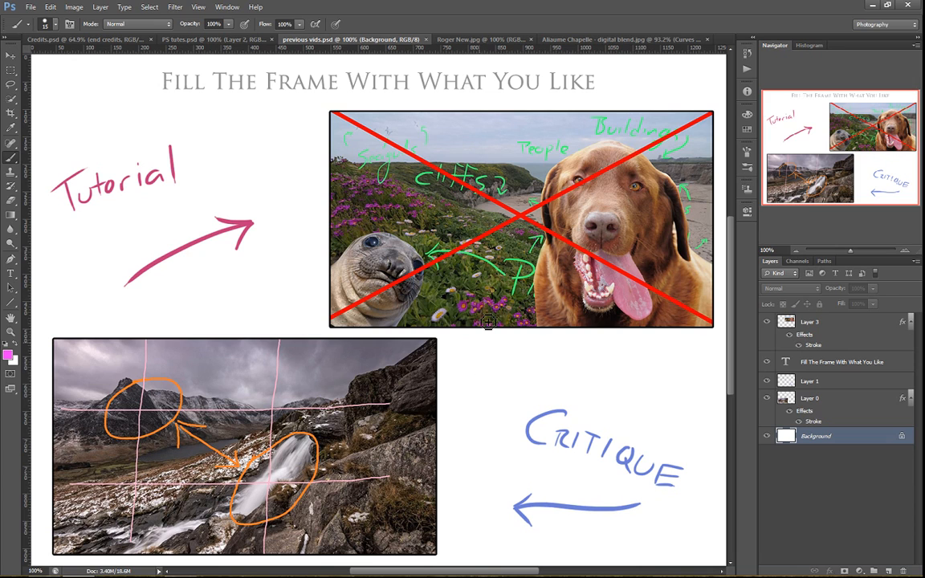
Switch to the waterfront skyline photo and add an empty layer above the background for annotations
click(477, 40)
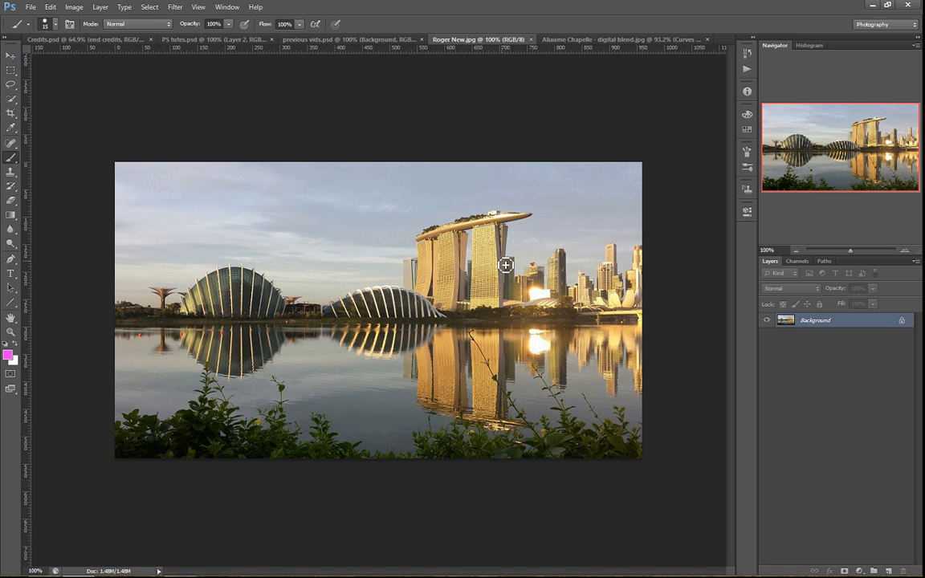
key(ctrl+shift+alt+n)
mouse_move(521, 289)
mouse_down()
mouse_move(523, 313)
mouse_move(524, 289)
mouse_up()
key(ctrl+z)
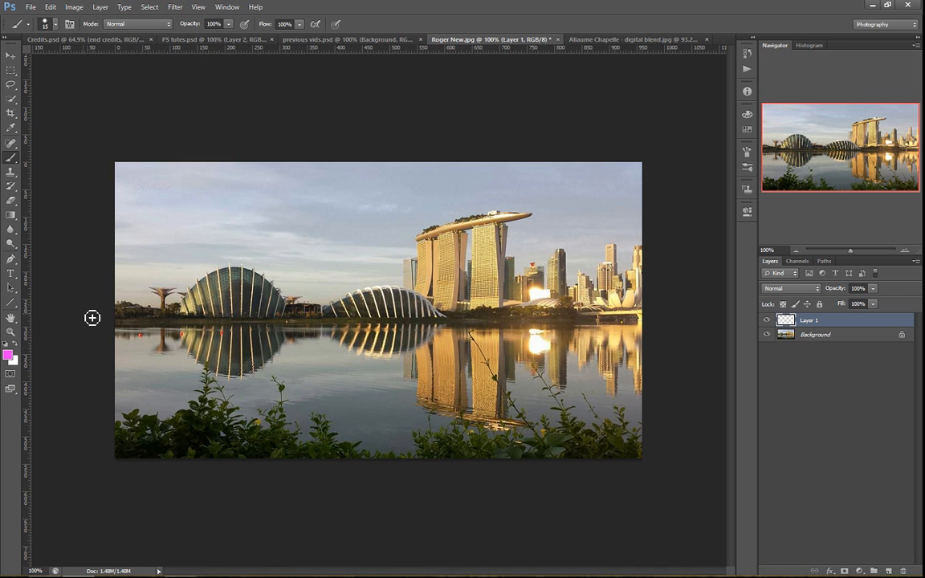
Paint a pink line along the waterline with arrows up into the sky and down into the water, and undo these strokes
drag(94, 319, 656, 322)
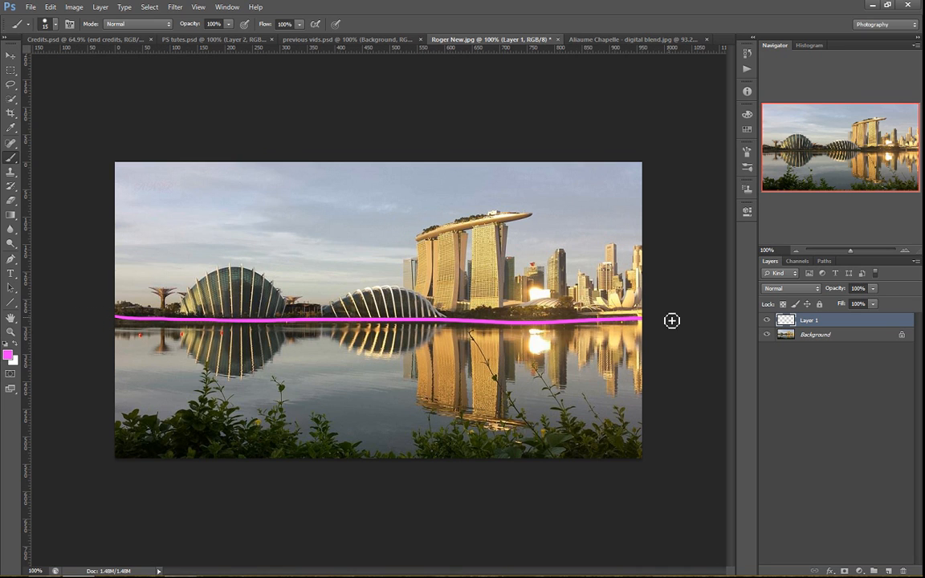
mouse_move(338, 287)
mouse_down()
mouse_move(351, 177)
mouse_move(354, 193)
mouse_up()
mouse_move(336, 342)
mouse_down()
mouse_move(328, 425)
mouse_move(353, 417)
mouse_up()
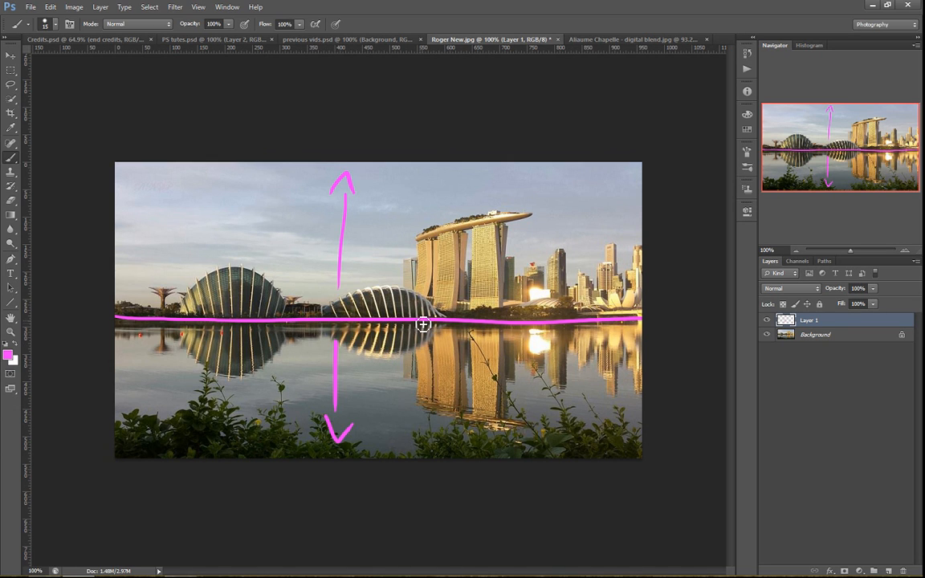
key(ctrl+alt+z)
key(ctrl+alt+z)
key(ctrl+alt+z)
key(ctrl+alt+z)
key(ctrl+alt+z)
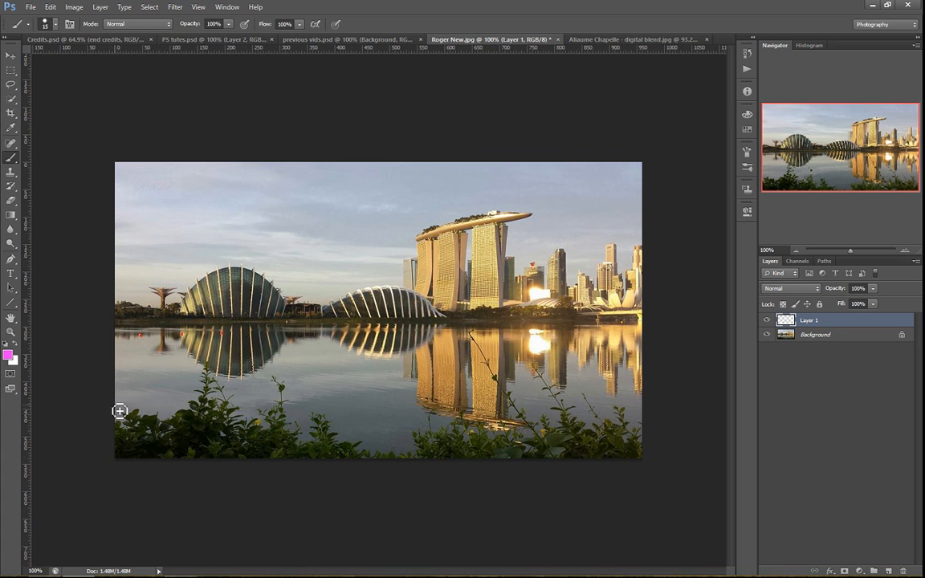
Trace the foreground foliage and its protruding stems in pink, and clear the marks from the layer
mouse_move(111, 428)
mouse_down()
mouse_move(174, 409)
mouse_move(212, 368)
mouse_move(233, 404)
mouse_move(294, 387)
mouse_move(315, 422)
mouse_move(344, 423)
mouse_move(377, 443)
mouse_move(504, 392)
mouse_move(551, 411)
mouse_move(603, 413)
mouse_up()
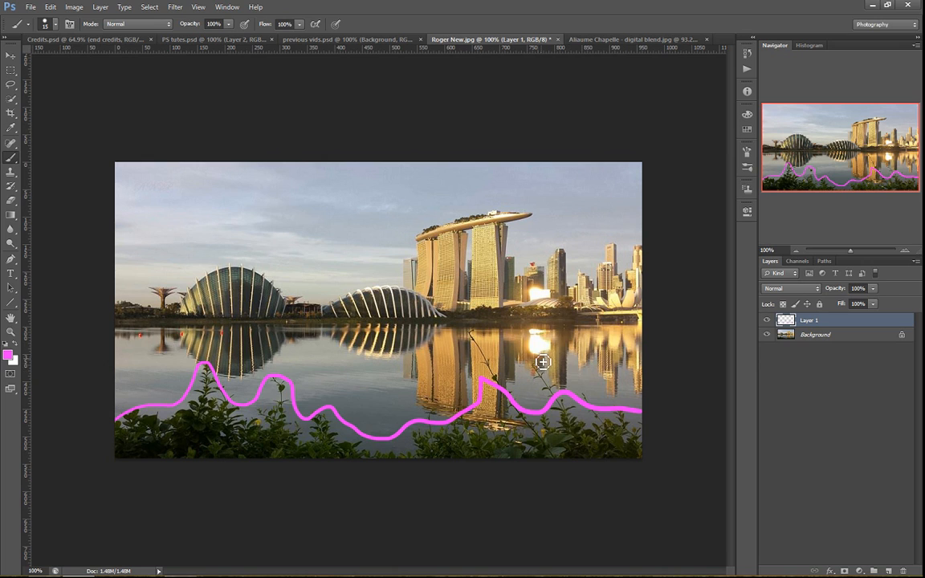
key(ctrl+z)
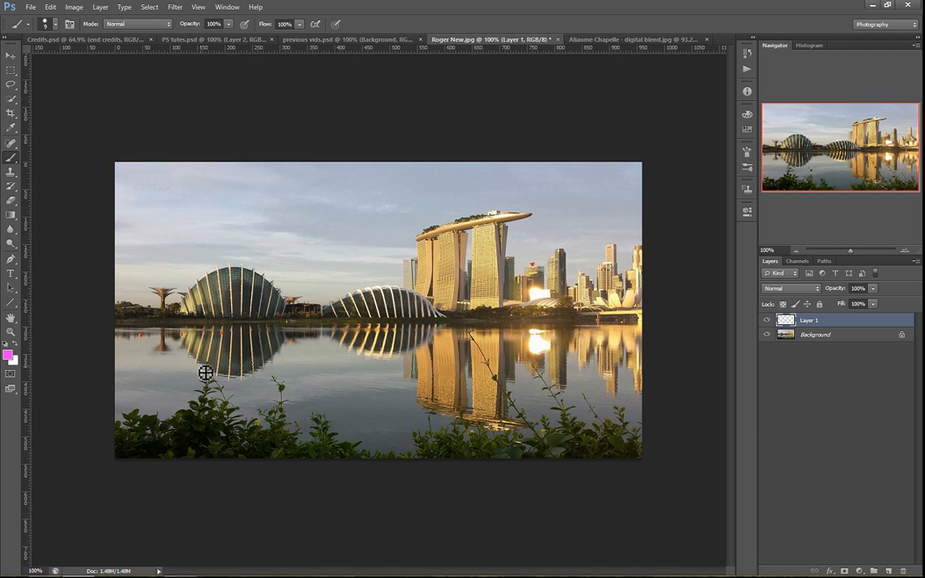
mouse_move(200, 394)
mouse_down()
mouse_move(213, 357)
mouse_move(211, 399)
mouse_up()
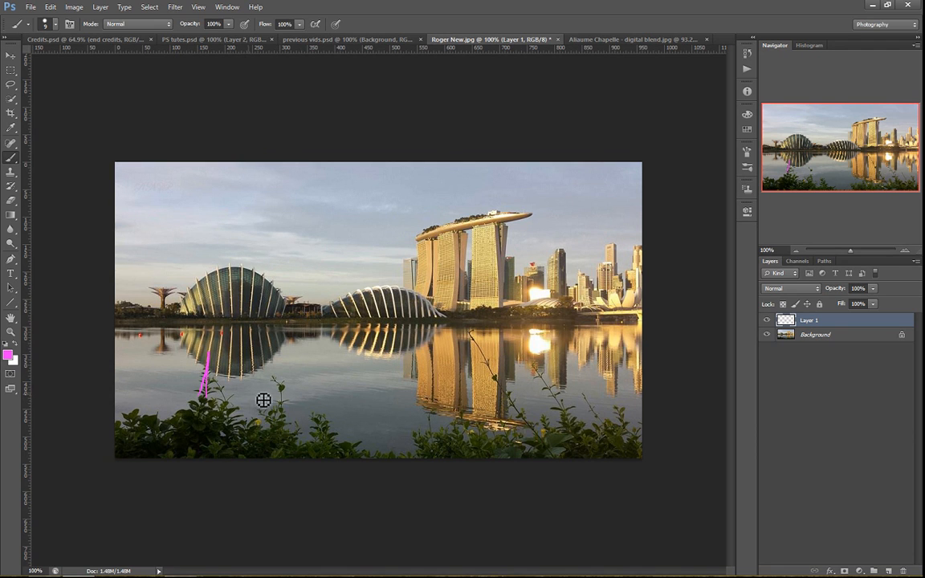
drag(527, 417, 474, 334)
drag(571, 418, 534, 369)
mouse_move(412, 454)
mouse_down()
mouse_move(441, 430)
mouse_move(539, 435)
mouse_move(489, 434)
mouse_move(481, 420)
mouse_move(476, 434)
mouse_move(523, 431)
mouse_up()
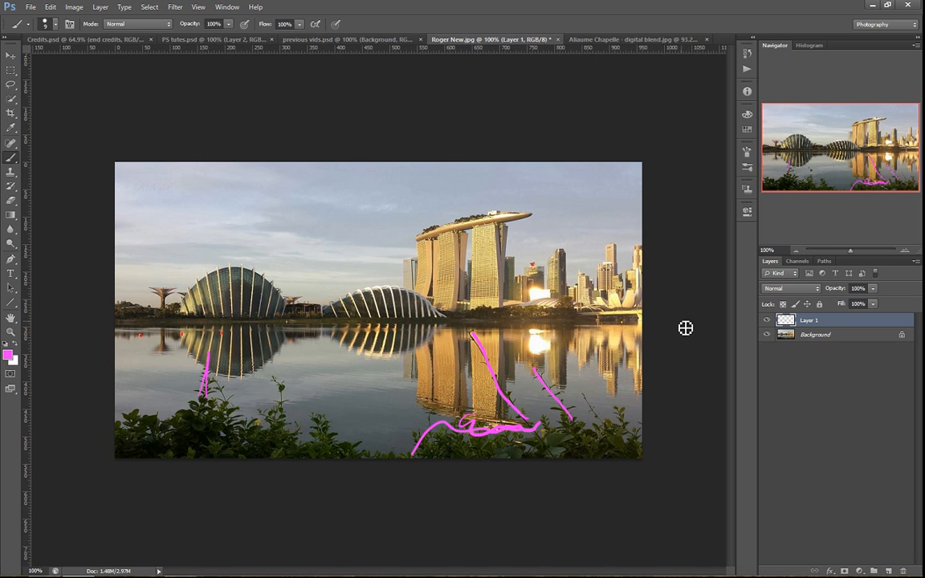
key(ctrl+a)
key(Delete)
key(ctrl+d)
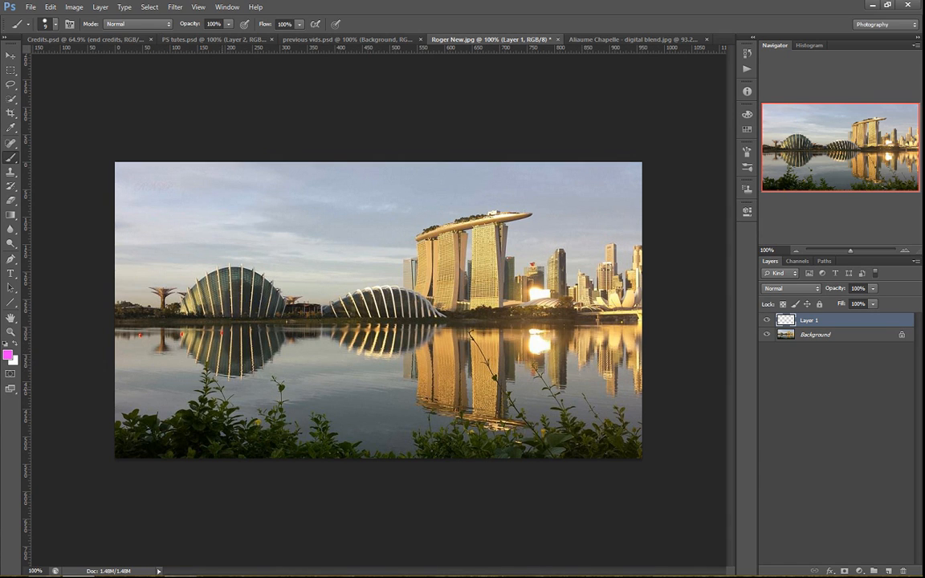
Draw pink curves through the gap in the foliage and beneath the large dome's reflection, and undo them
mouse_move(193, 391)
mouse_down()
mouse_move(215, 369)
mouse_move(259, 361)
mouse_move(296, 371)
mouse_move(356, 432)
mouse_move(380, 438)
mouse_move(407, 424)
mouse_move(450, 344)
mouse_up()
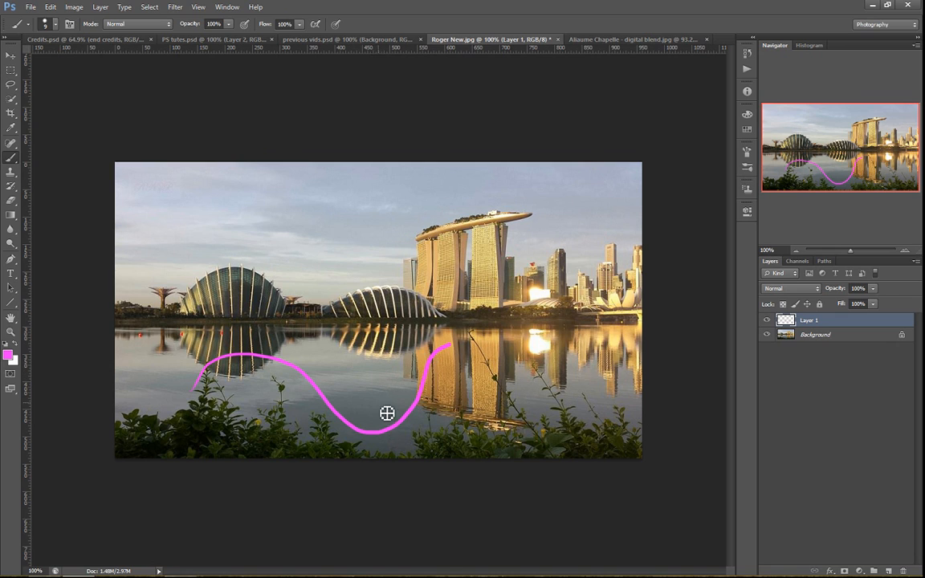
mouse_move(144, 319)
mouse_down()
mouse_move(219, 386)
mouse_move(255, 386)
mouse_move(310, 320)
mouse_up()
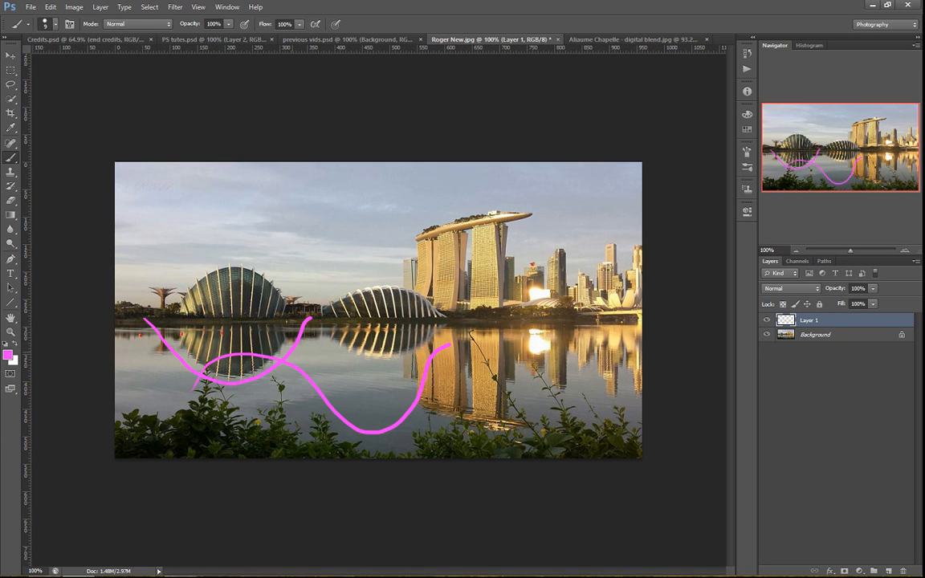
key(ctrl+alt+z)
key(ctrl+alt+z)
key(ctrl+alt+z)
key(ctrl+alt+z)
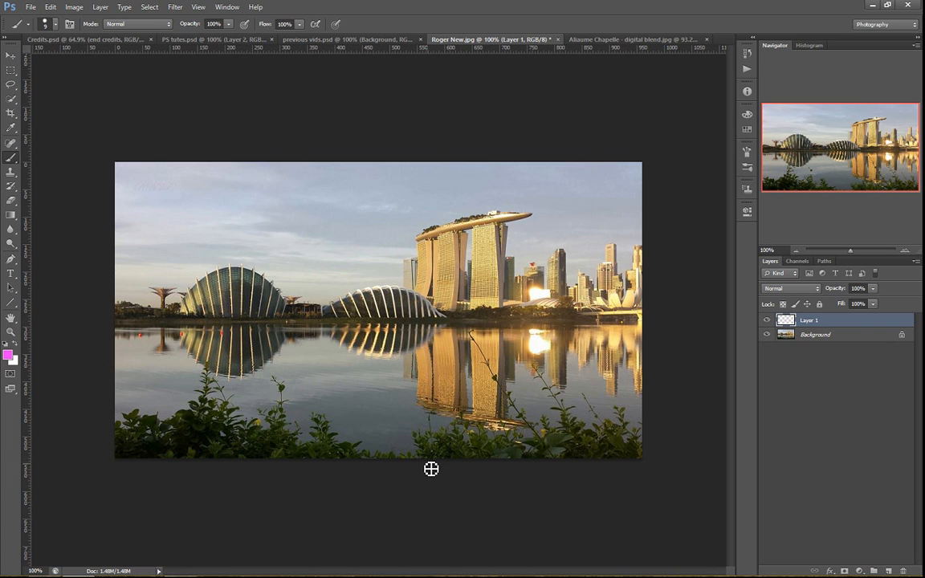
Draw a pink arrow from the gap in the foliage up across the water, and undo it
mouse_move(416, 454)
mouse_down()
mouse_move(334, 384)
mouse_move(326, 380)
mouse_move(319, 392)
mouse_move(340, 366)
mouse_up()
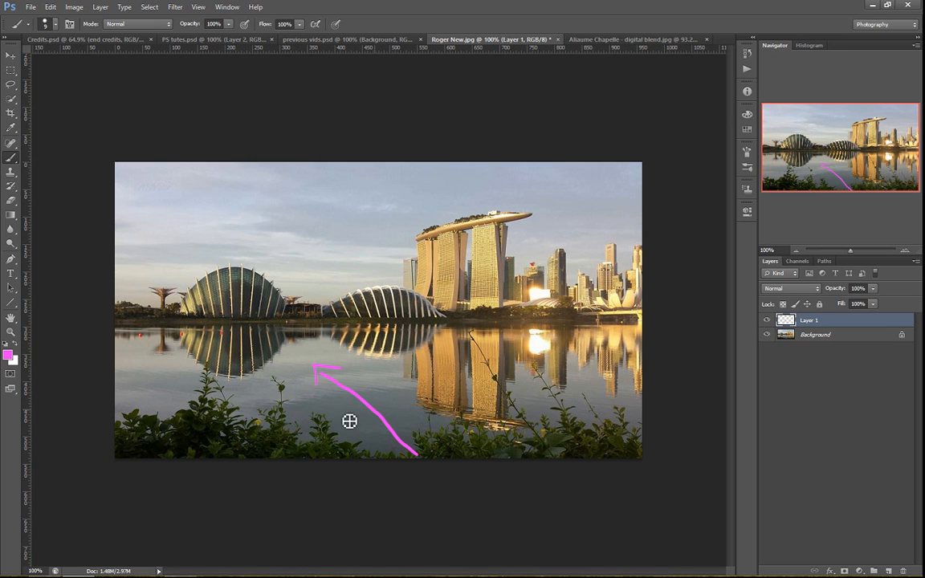
key(ctrl+alt+z)
key(ctrl+alt+z)
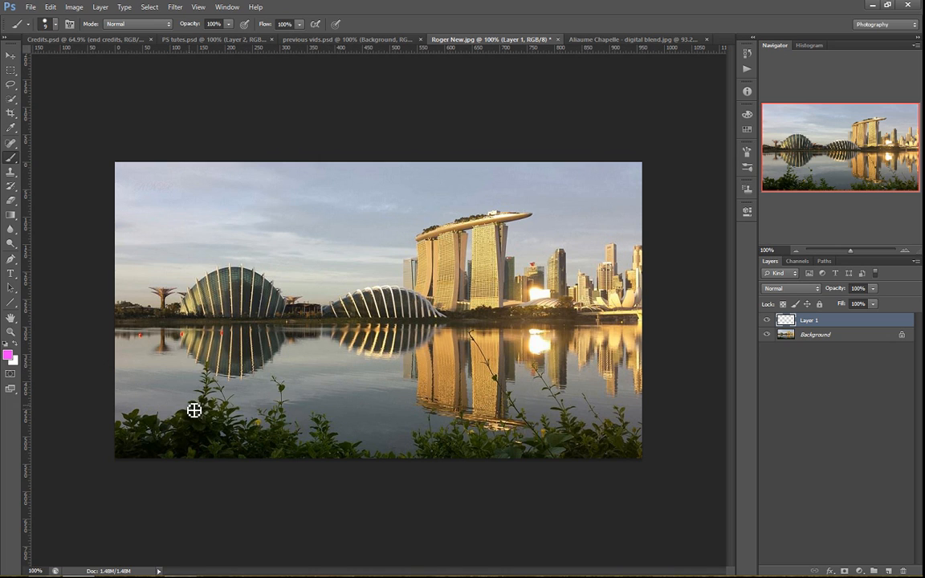
Mark the plants on both sides and the open path between them with brush strokes, and undo the marks
mouse_move(198, 413)
mouse_down()
mouse_move(206, 364)
mouse_move(241, 368)
mouse_up()
drag(495, 379, 549, 411)
key(ctrl+z)
key(ctrl+alt+z)
mouse_move(387, 446)
mouse_down()
mouse_move(389, 293)
mouse_move(399, 333)
mouse_up()
key(ctrl+z)
key(ctrl+alt+z)
Mark the cut-off buildings at the photo's right edge with brush strokes, undoing the vertical stroke
drag(640, 246, 645, 313)
key(ctrl+z)
drag(631, 241, 642, 240)
Crop a narrow strip off the photo's right edge, and revert the document to its state before the crop
key(c)
drag(638, 310, 634, 310)
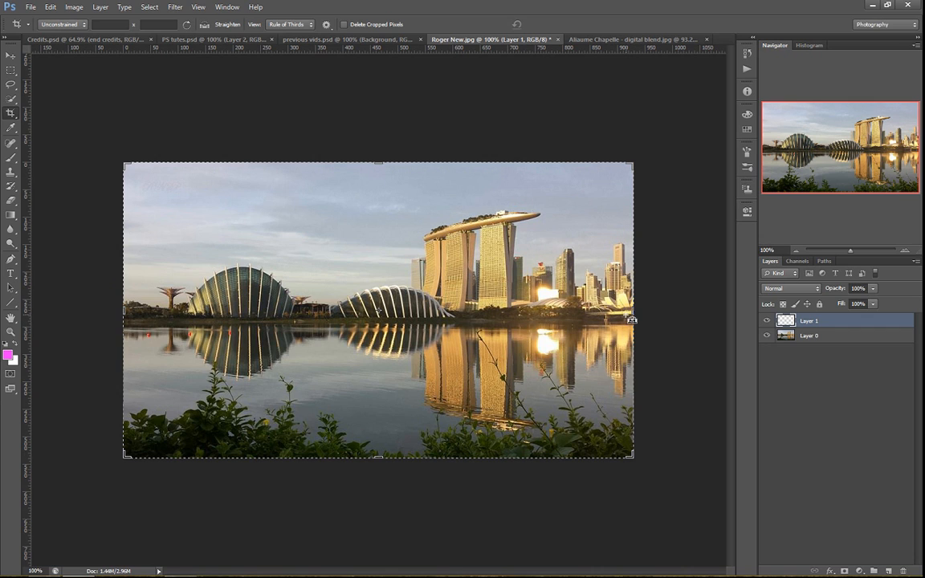
key(b)
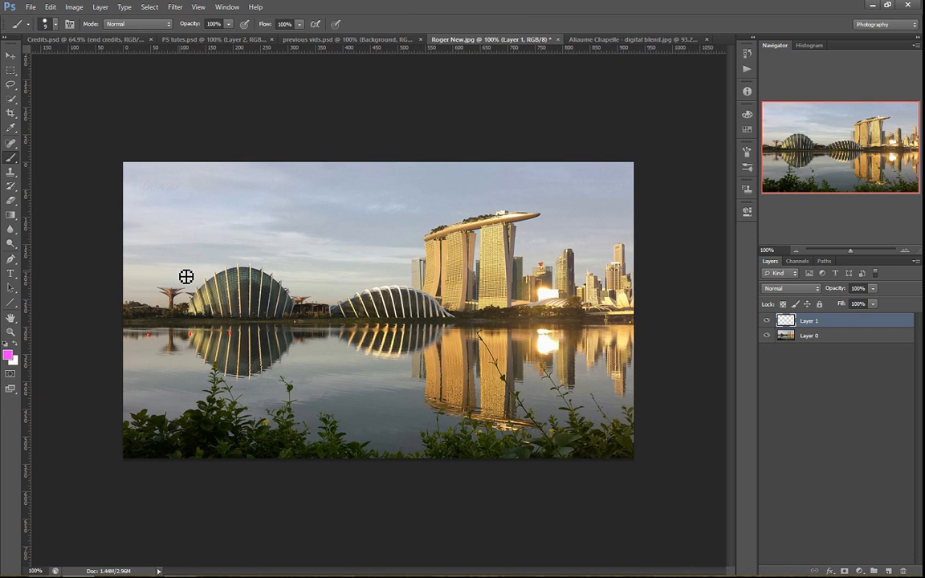
click(748, 54)
click(667, 237)
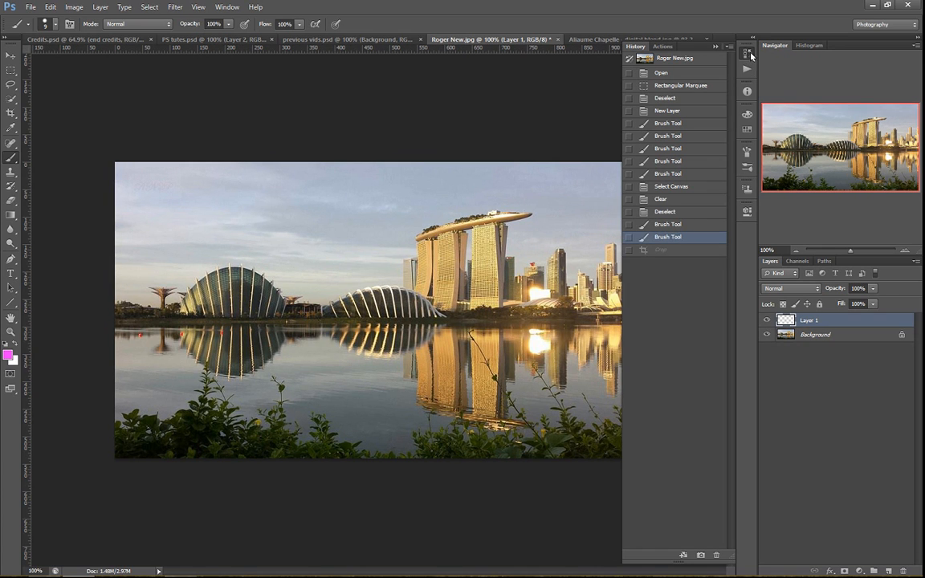
click(667, 45)
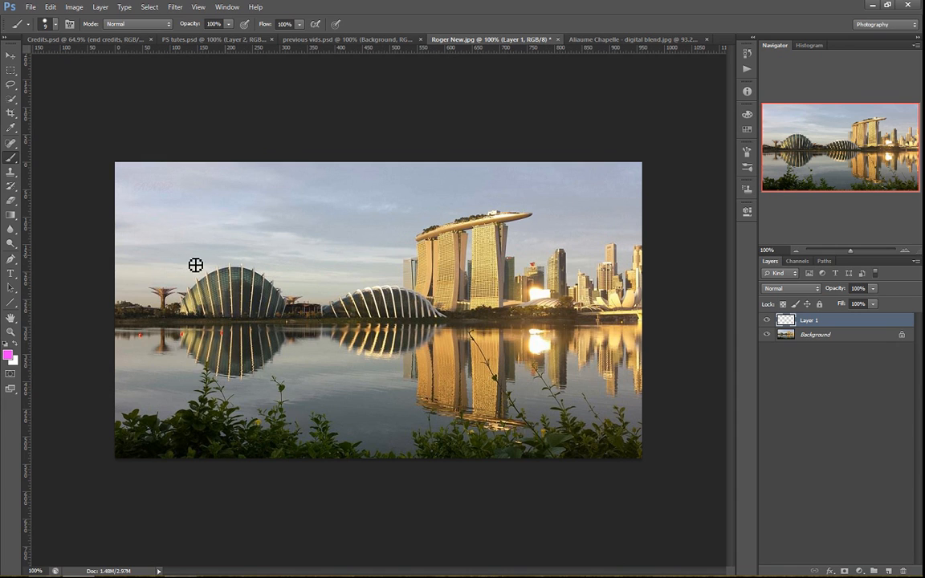
Mark the small tree near the photo's left edge with brush strokes, and undo them
mouse_move(177, 244)
mouse_down()
mouse_move(157, 315)
mouse_move(163, 307)
mouse_up()
mouse_move(119, 276)
mouse_down()
mouse_move(126, 295)
mouse_move(159, 293)
mouse_up()
key(ctrl+alt+z)
Draw a pink curve over the skyline from the left shore, above the towers, down to the buildings at the right edge
mouse_move(121, 322)
mouse_down()
mouse_move(152, 320)
mouse_move(275, 252)
mouse_move(482, 206)
mouse_move(512, 202)
mouse_move(652, 250)
mouse_move(636, 250)
mouse_up()
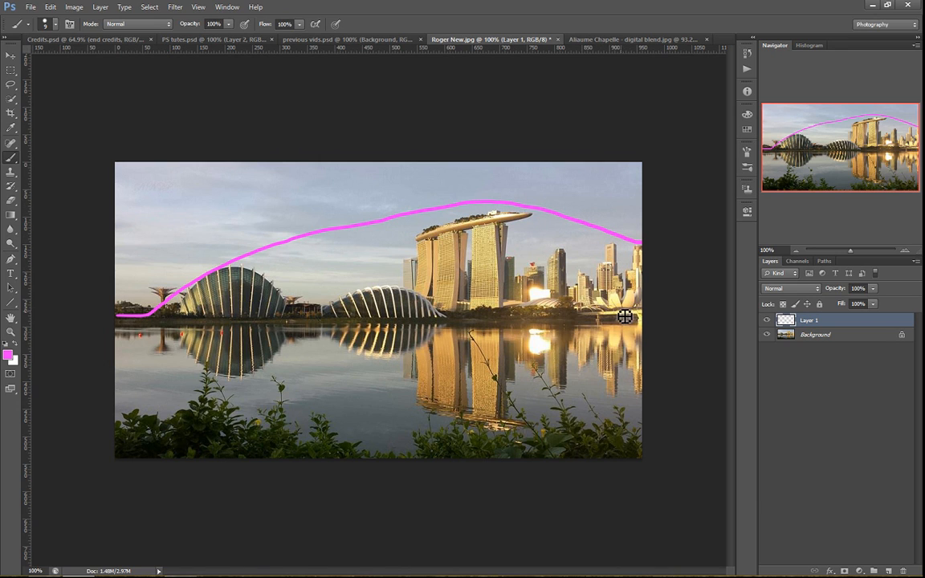
drag(665, 315, 617, 312)
key(ctrl+z)
Extend the canvas to the right with the Crop tool by a bit over a quarter of the photo's width
key(c)
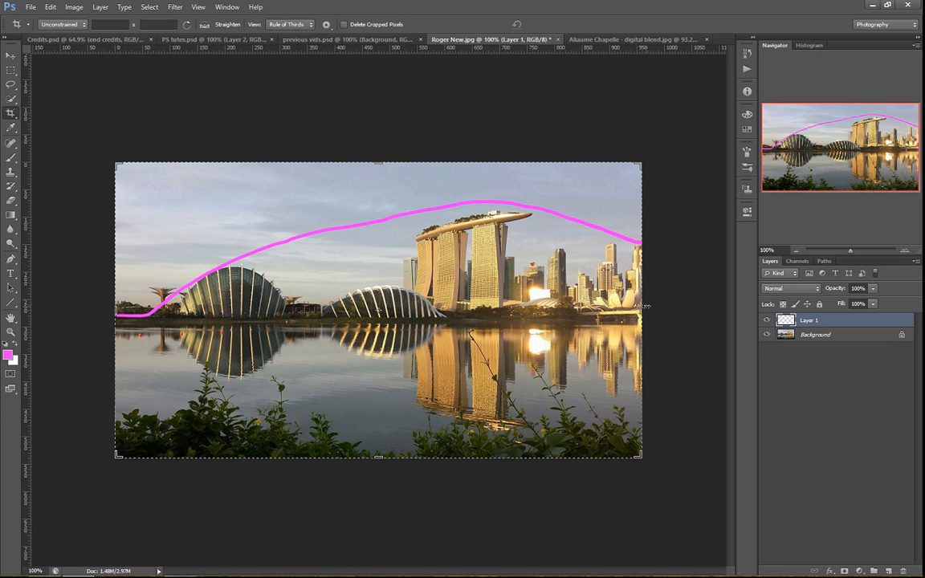
drag(640, 309, 718, 299)
key(Return)
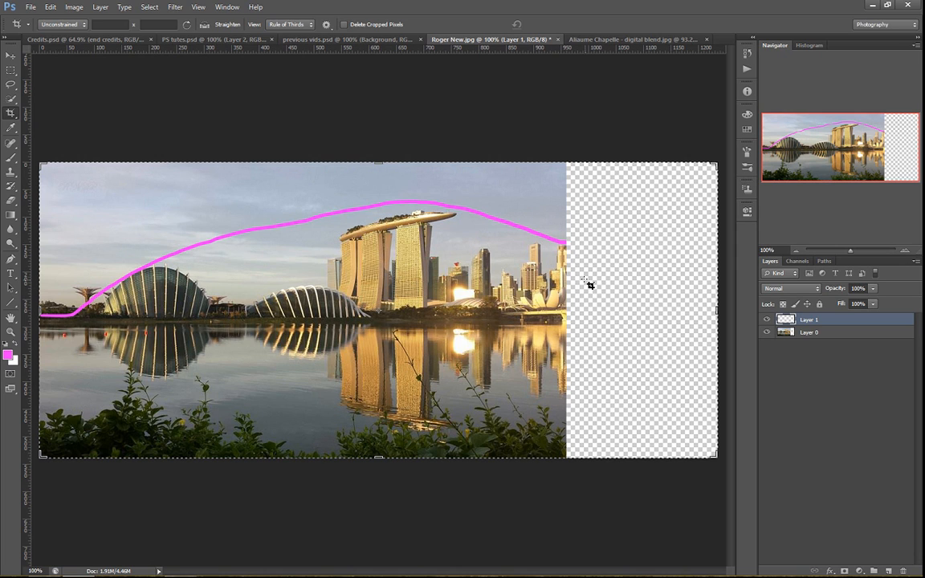
Continue the skyline curve down across the empty canvas and mark the margins at both ends with vertical lines and double-headed arrows
key(b)
mouse_move(562, 246)
mouse_down()
mouse_move(672, 310)
mouse_move(715, 313)
mouse_up()
mouse_move(690, 251)
mouse_down()
mouse_move(693, 305)
mouse_move(722, 280)
mouse_move(696, 281)
mouse_up()
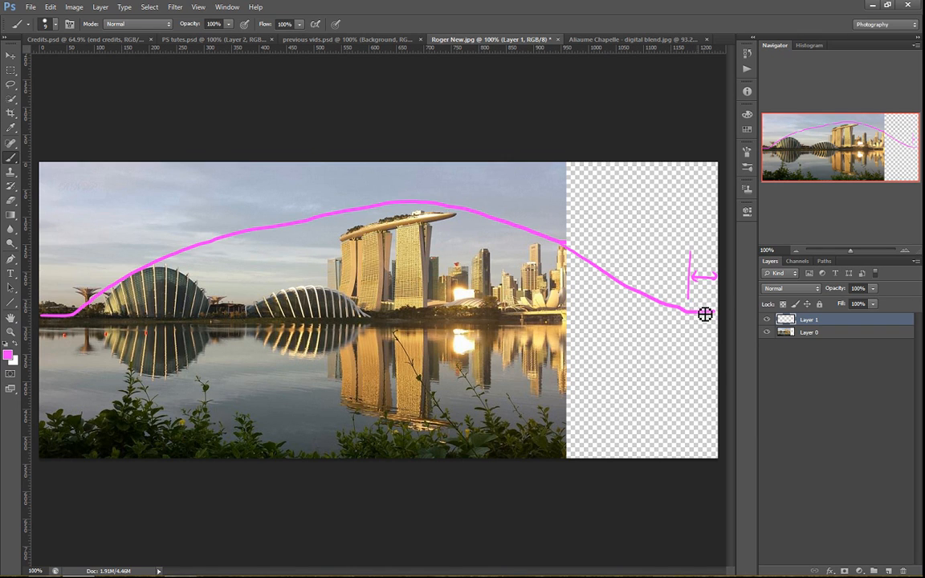
mouse_move(71, 238)
mouse_down()
mouse_move(71, 291)
mouse_move(57, 265)
mouse_move(63, 271)
mouse_move(53, 272)
mouse_up()
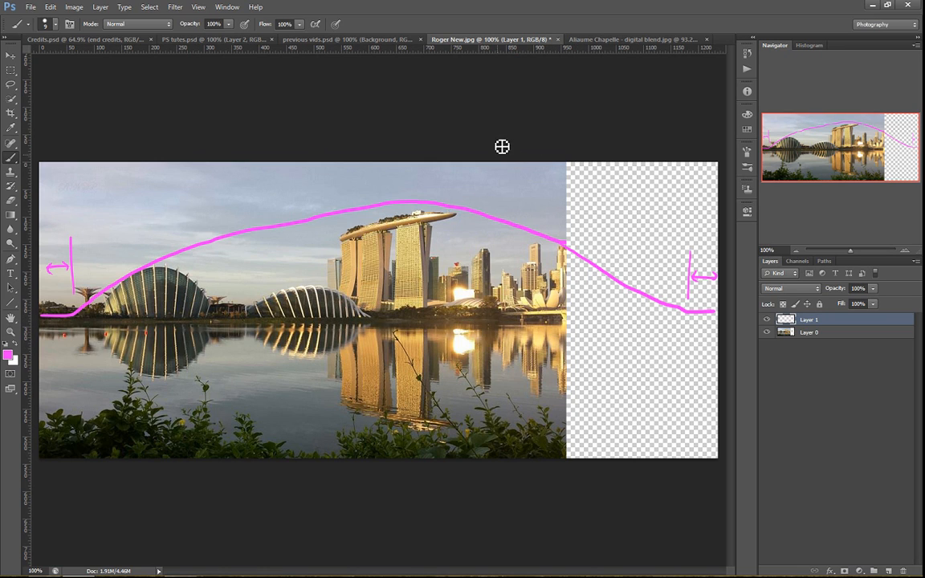
In the forest photo document, hide the orange Layer 1 and add an empty layer on top
click(627, 42)
click(766, 345)
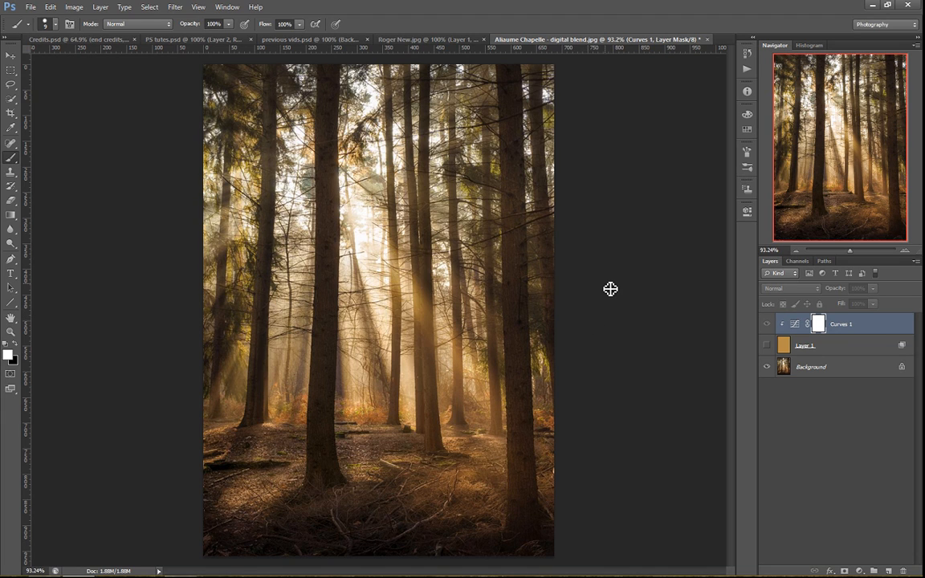
key(ctrl+shift+alt+n)
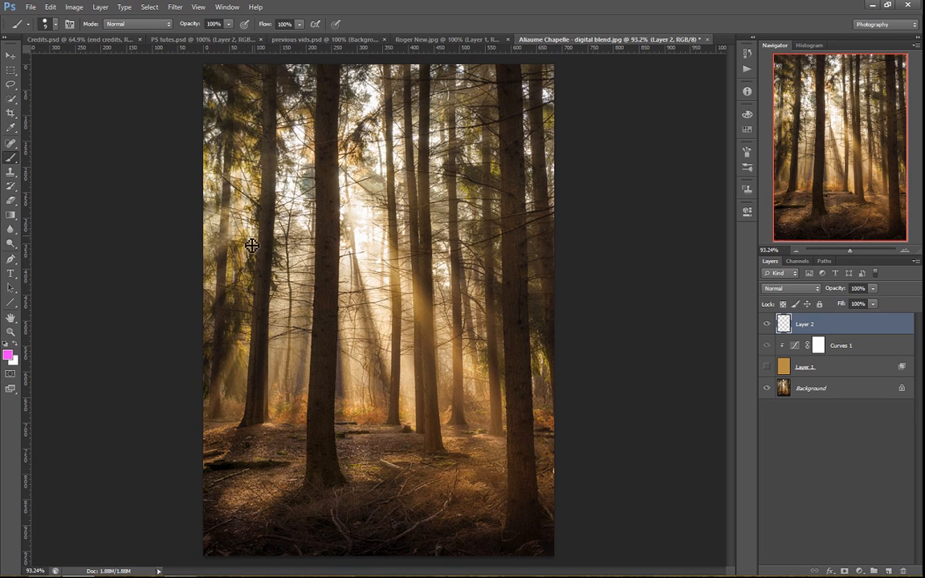
Paint vertical pink lines along the main tree trunks across the forest photo
drag(232, 77, 228, 344)
drag(273, 96, 259, 377)
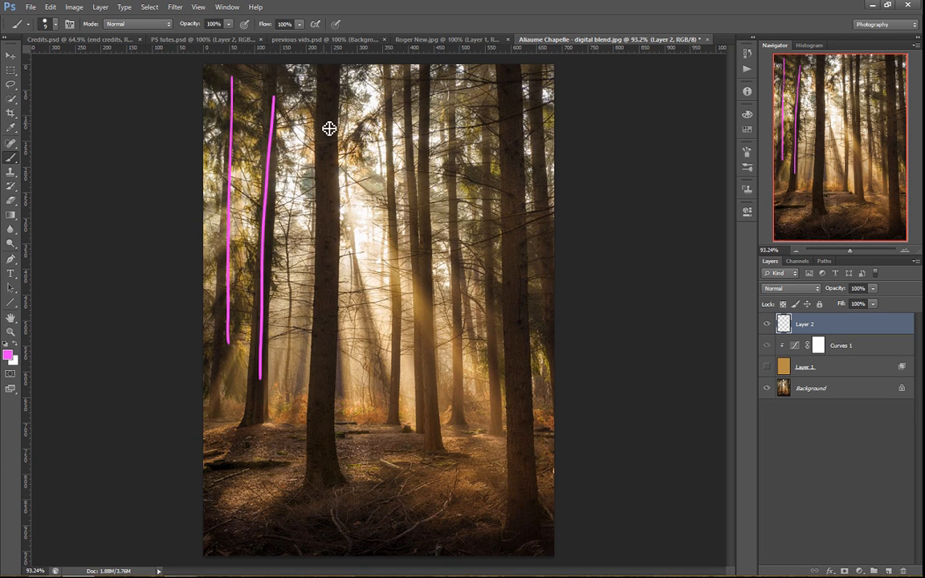
drag(324, 124, 316, 397)
drag(395, 138, 384, 369)
mouse_move(418, 158)
mouse_down()
mouse_move(409, 339)
mouse_move(426, 336)
mouse_up()
drag(473, 143, 461, 352)
drag(523, 144, 520, 362)
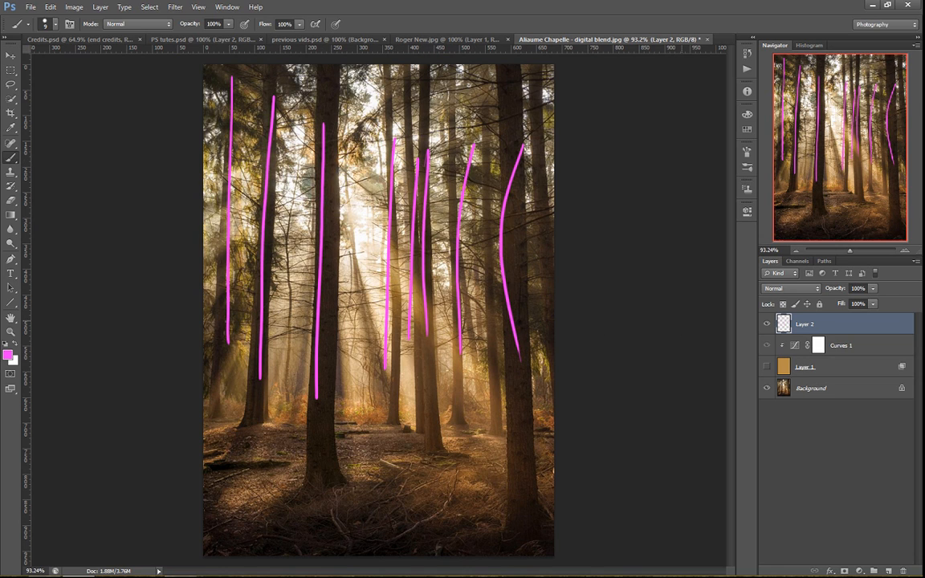
Clear all the trunk lines from the annotation layer and remove the selection
key(ctrl+a)
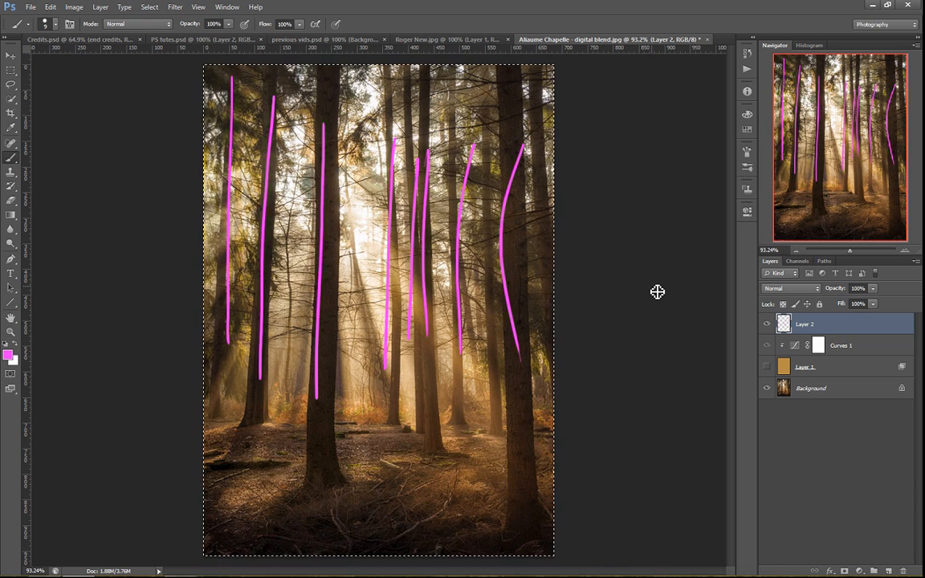
key(Delete)
key(ctrl+d)
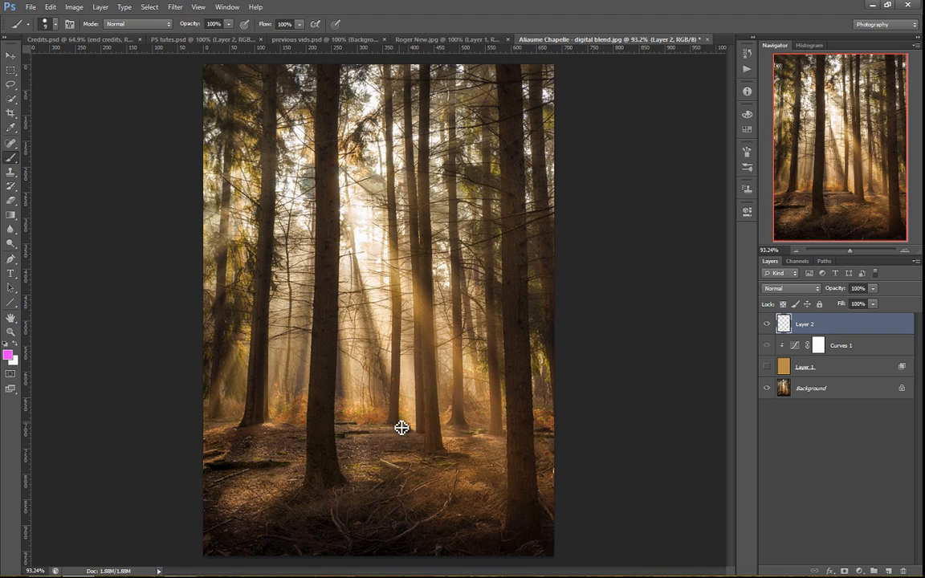
Draw a pink arrow from the forest floor up towards the light between the trunks, and undo it
drag(353, 475, 372, 421)
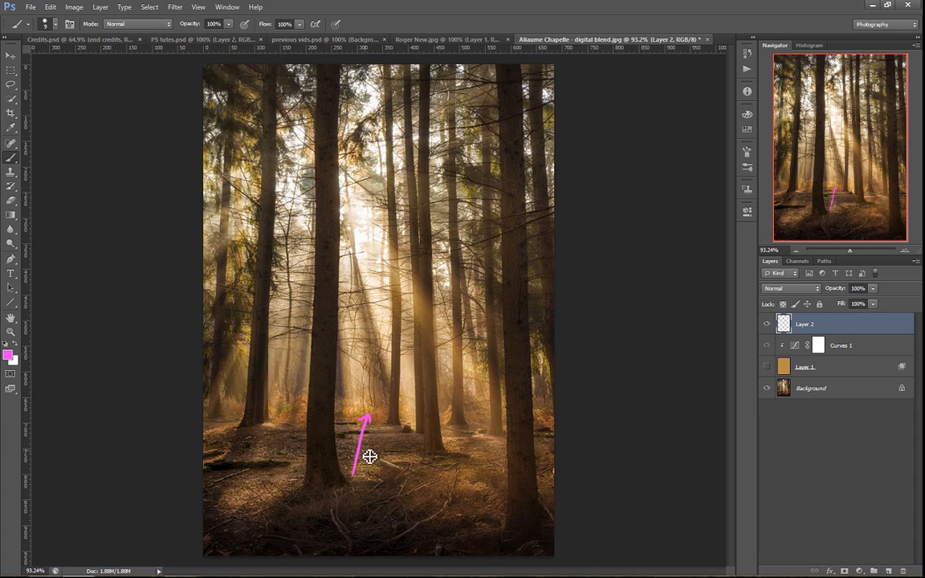
key(ctrl+z)
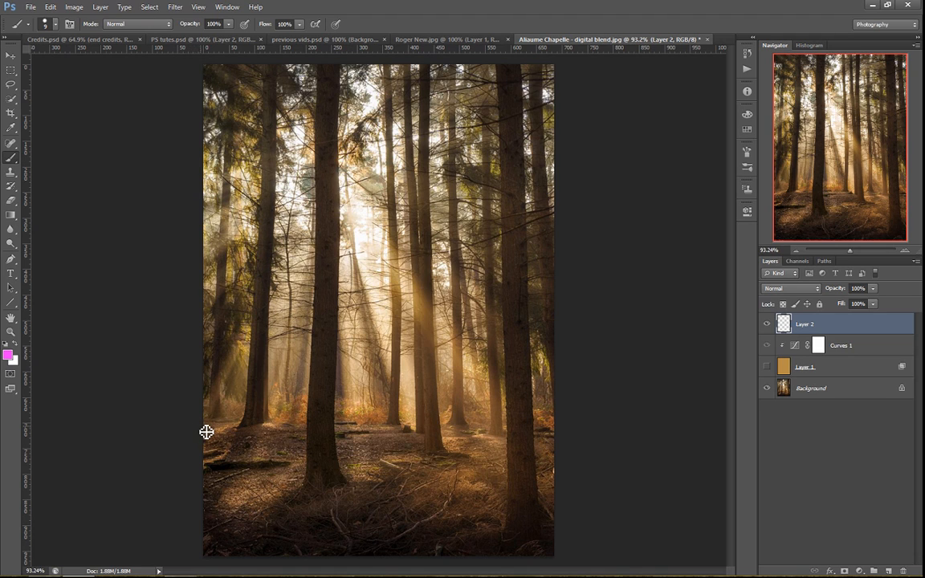
Draw a horizontal pink line along the forest's ground line, circle the light source, and draw a second horizontal line through the circle
drag(225, 430, 573, 427)
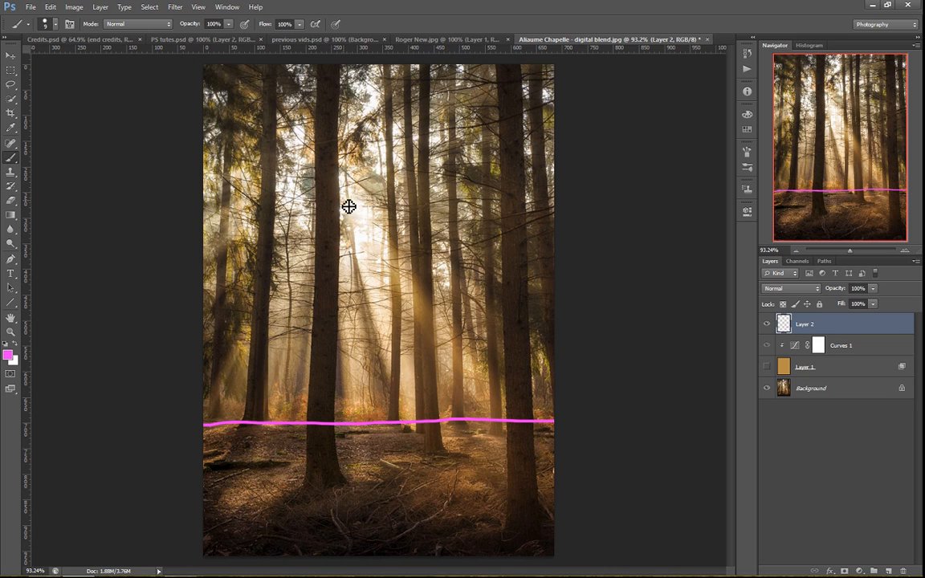
mouse_move(330, 214)
mouse_down()
mouse_move(361, 211)
mouse_move(329, 215)
mouse_up()
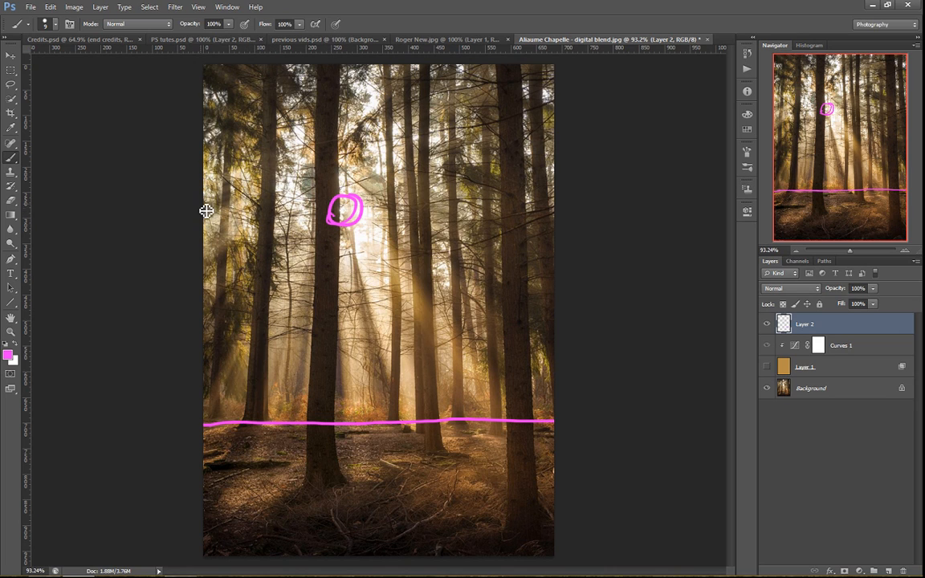
drag(192, 213, 588, 223)
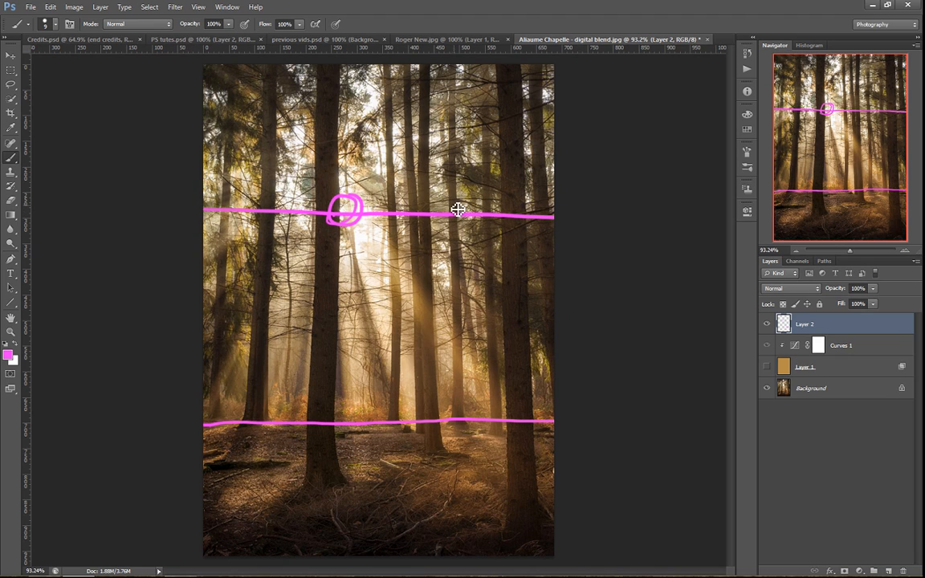
Draw two vertical pink lines down the full height of the forest photo to complete the rule-of-thirds grid
mouse_move(342, 67)
mouse_down()
mouse_move(327, 531)
mouse_move(338, 565)
mouse_up()
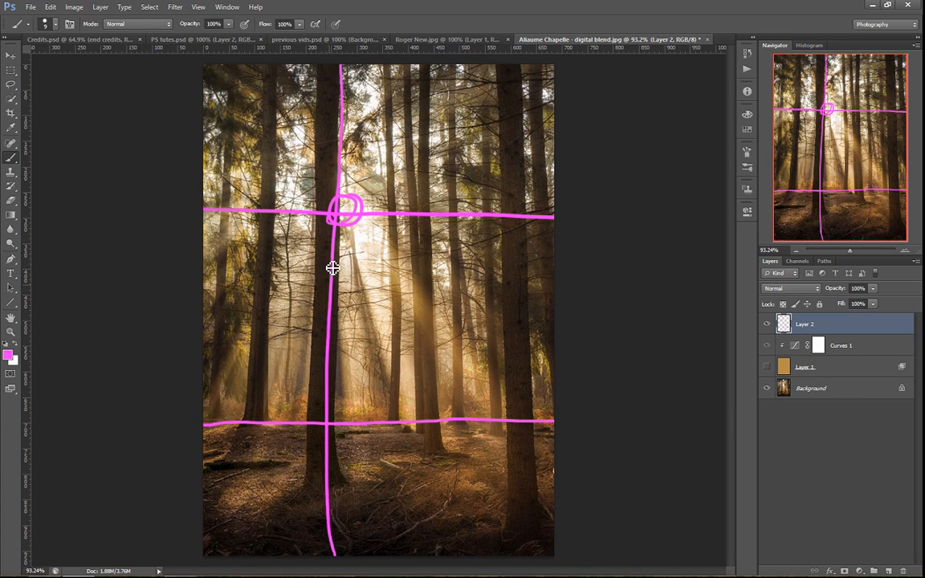
mouse_move(333, 214)
mouse_down()
mouse_move(351, 209)
mouse_move(334, 215)
mouse_up()
drag(446, 68, 445, 552)
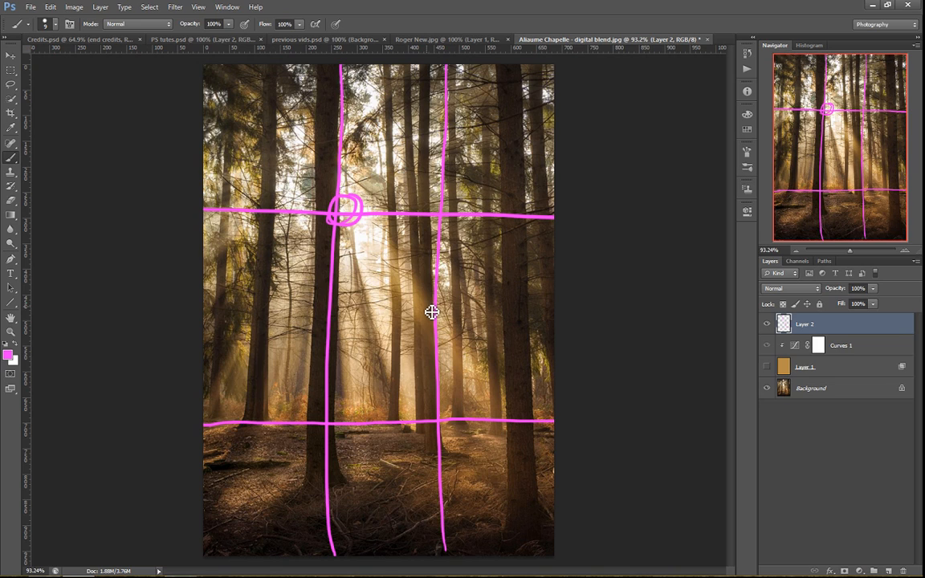
Clear the whole grid and circle from Layer 2 and remove the selection
key(ctrl+alt+a)
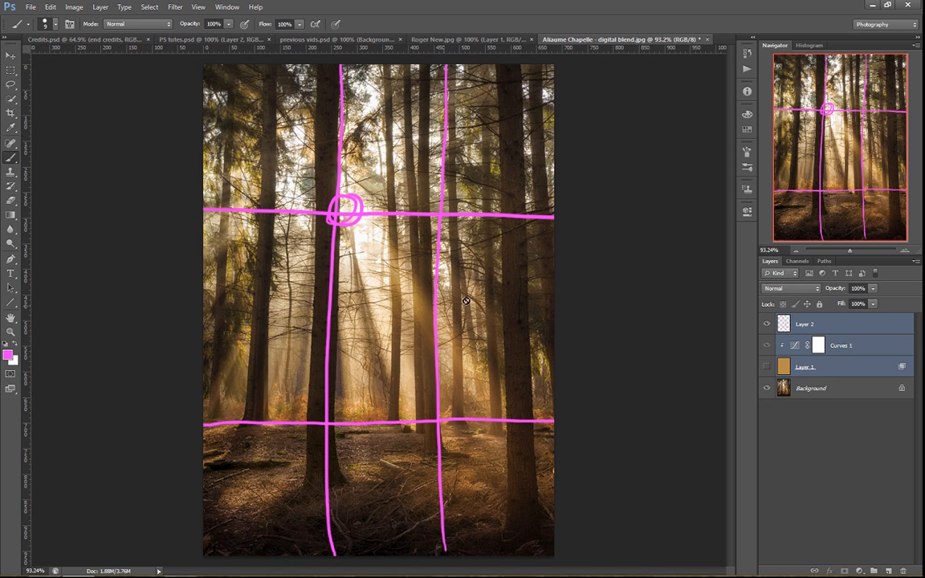
click(787, 329)
key(ctrl+a)
key(Delete)
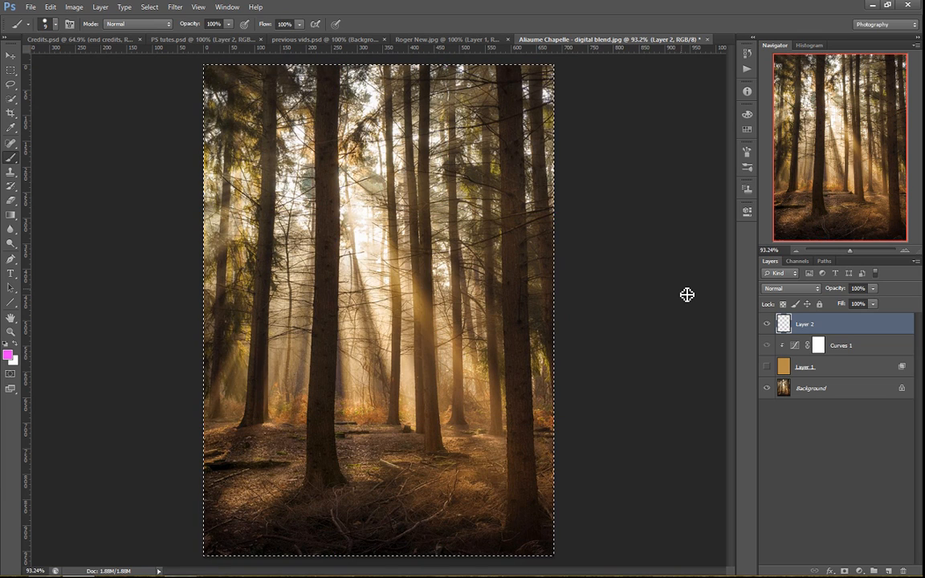
key(ctrl+d)
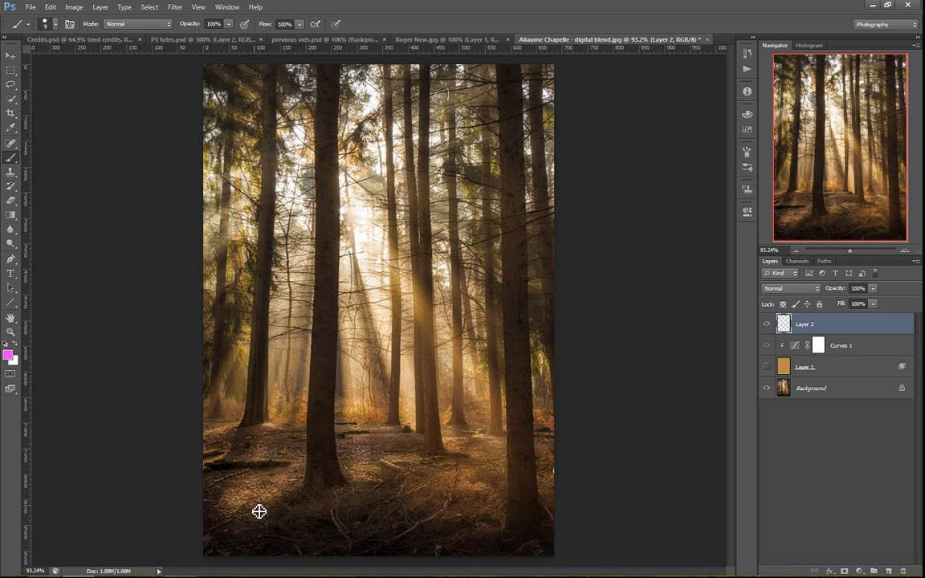
Scribble pink strokes over the lit forest floor, outline the dark foreground's upper edge, and clear the marks
mouse_move(217, 431)
mouse_down()
mouse_move(241, 464)
mouse_move(279, 436)
mouse_move(266, 465)
mouse_move(287, 464)
mouse_move(243, 500)
mouse_move(345, 492)
mouse_move(367, 448)
mouse_move(392, 447)
mouse_move(450, 475)
mouse_move(482, 460)
mouse_up()
mouse_move(268, 544)
mouse_down()
mouse_move(296, 528)
mouse_move(402, 493)
mouse_move(462, 494)
mouse_move(524, 544)
mouse_up()
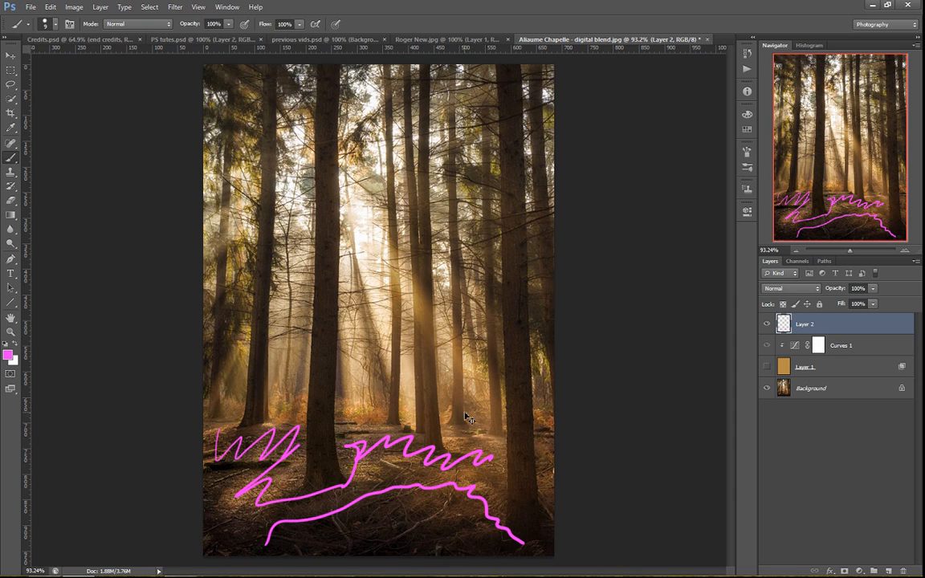
key(Delete)
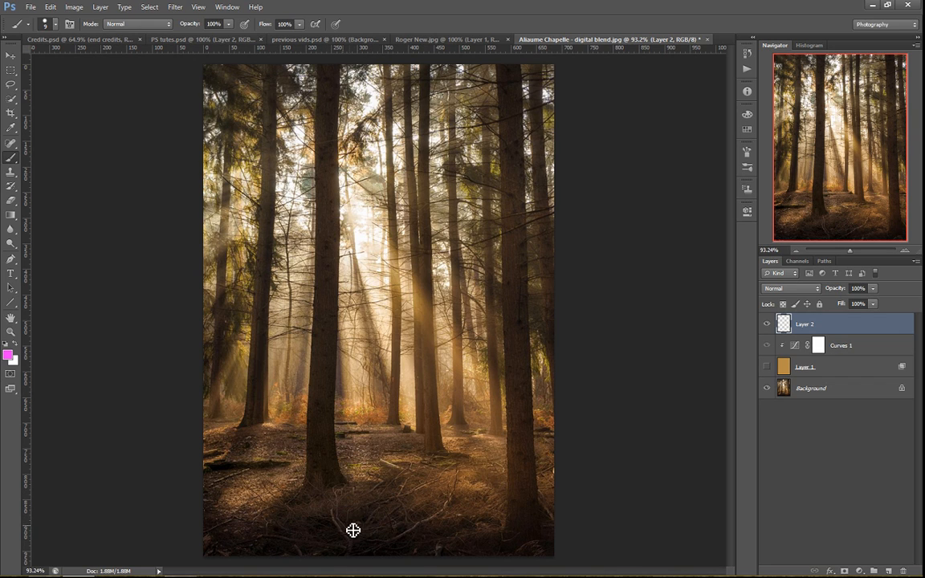
Draw and undo a pink arrow in the dark foreground, then scribble zigzags across that area and remove them
mouse_move(348, 525)
mouse_down()
mouse_move(241, 527)
mouse_move(233, 517)
mouse_move(230, 531)
mouse_up()
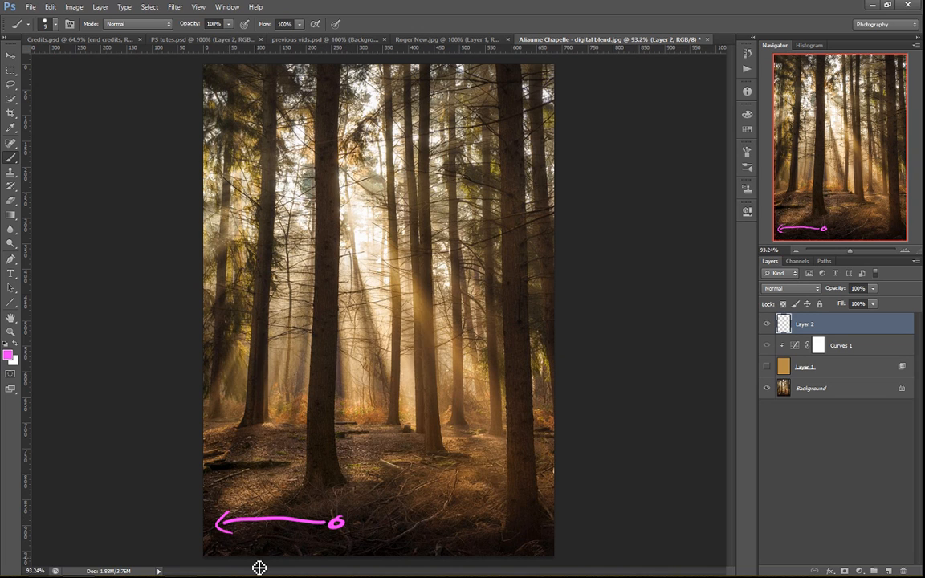
key(ctrl+z)
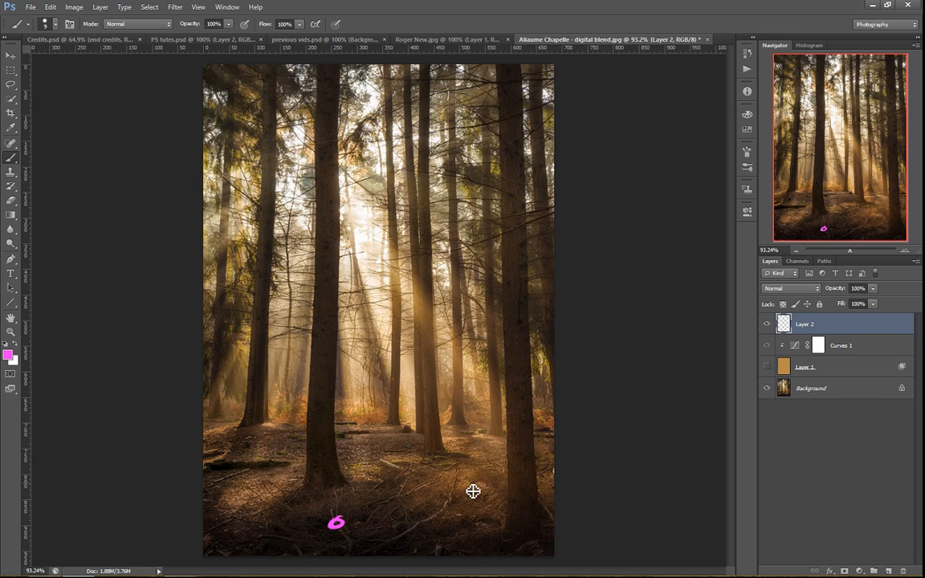
mouse_move(372, 500)
mouse_down()
mouse_move(435, 488)
mouse_move(447, 498)
mouse_move(447, 508)
mouse_move(335, 512)
mouse_move(285, 500)
mouse_move(255, 537)
mouse_up()
drag(324, 525, 421, 537)
drag(467, 517, 485, 534)
drag(453, 491, 475, 497)
drag(245, 491, 227, 507)
key(ctrl+alt+z)
key(ctrl+alt+z)
key(ctrl+alt+z)
key(ctrl+alt+z)
key(ctrl+alt+z)
key(ctrl+alt+z)
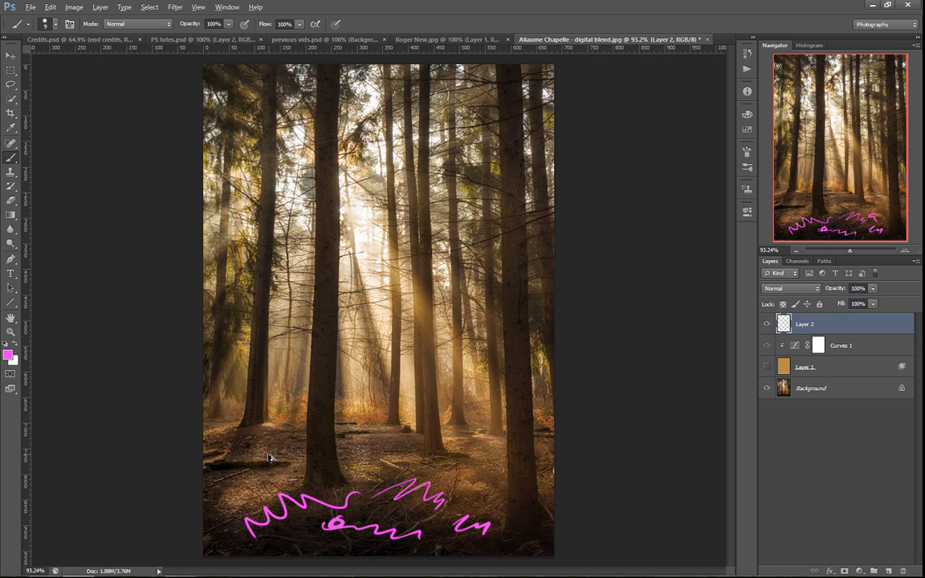
key(ctrl+alt+z)
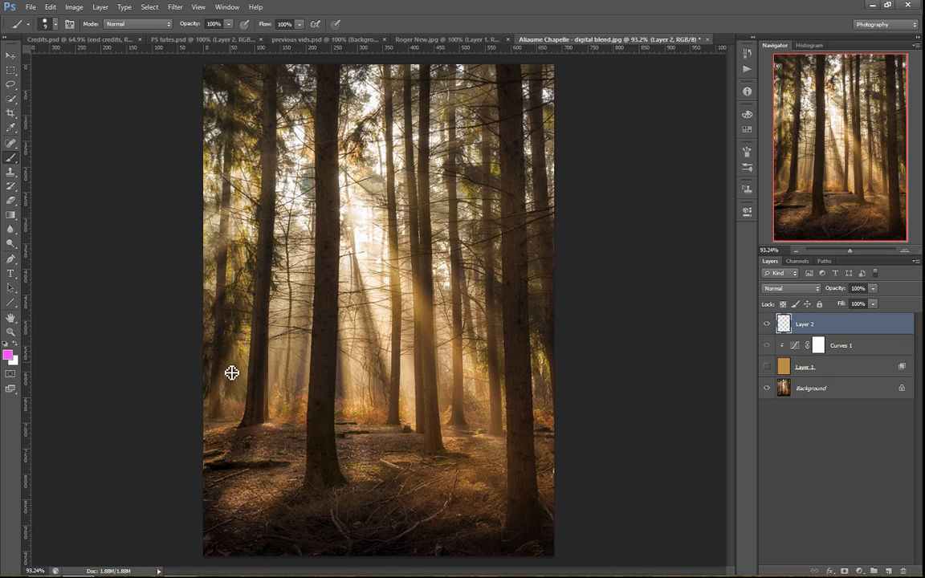
Draw pink arrows from around the frame between its outer areas and the light source, and clear all the marks
mouse_move(218, 377)
mouse_down()
mouse_move(263, 300)
mouse_move(286, 199)
mouse_move(315, 209)
mouse_up()
drag(511, 336, 371, 184)
drag(517, 121, 365, 149)
drag(248, 100, 354, 190)
mouse_move(325, 142)
mouse_down()
mouse_move(341, 165)
mouse_move(317, 193)
mouse_up()
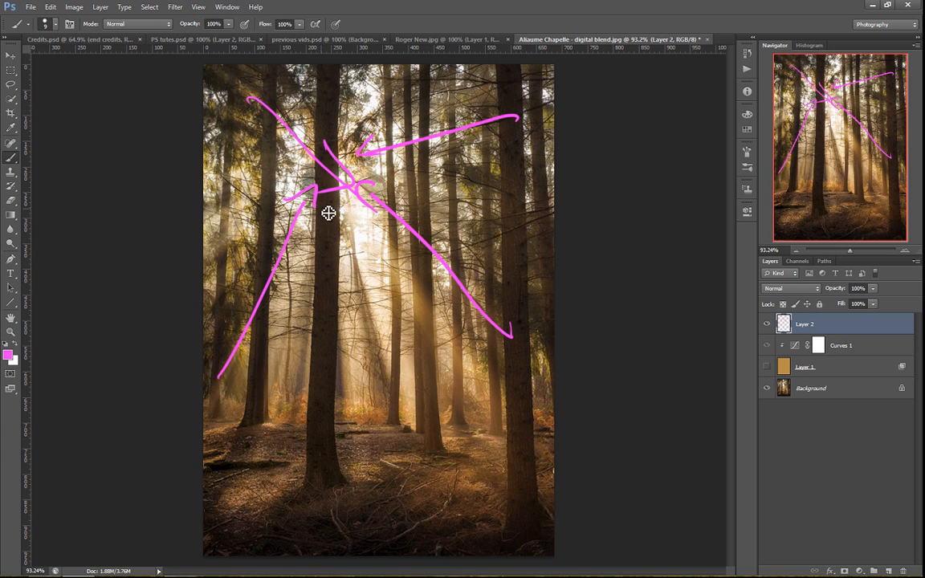
key(ctrl+a)
key(Delete)
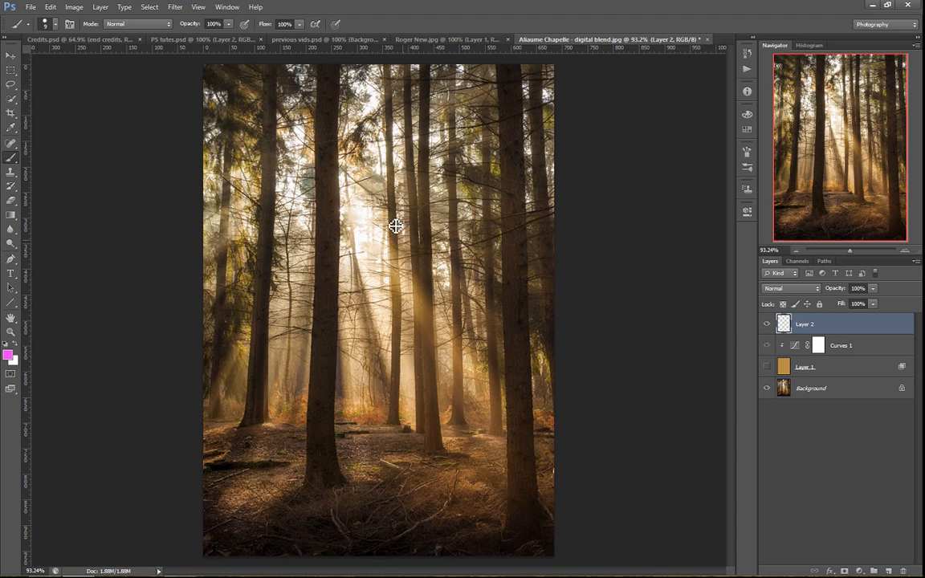
mouse_move(345, 192)
mouse_down()
mouse_move(373, 208)
mouse_move(353, 200)
mouse_up()
key(ctrl+z)
Show the tan Layer 1 with its Curves adjustment, viewing it alone and toggling both layers to compare their effect
click(766, 367)
click(783, 367)
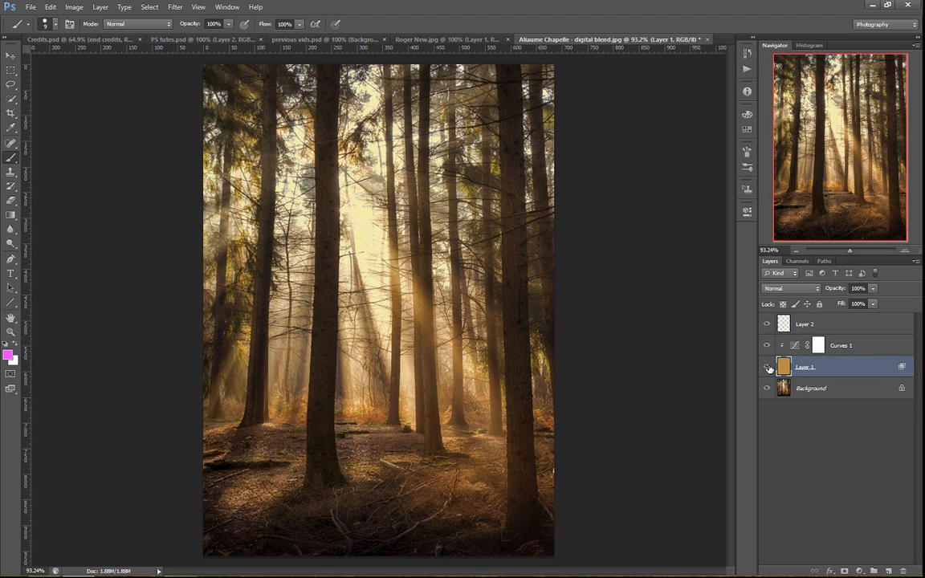
alt+click(766, 368)
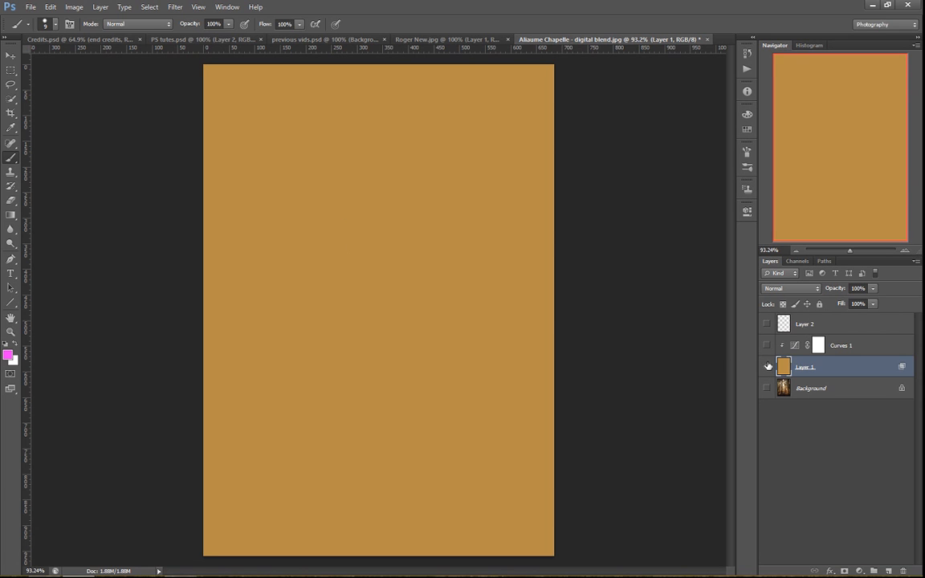
alt+click(766, 366)
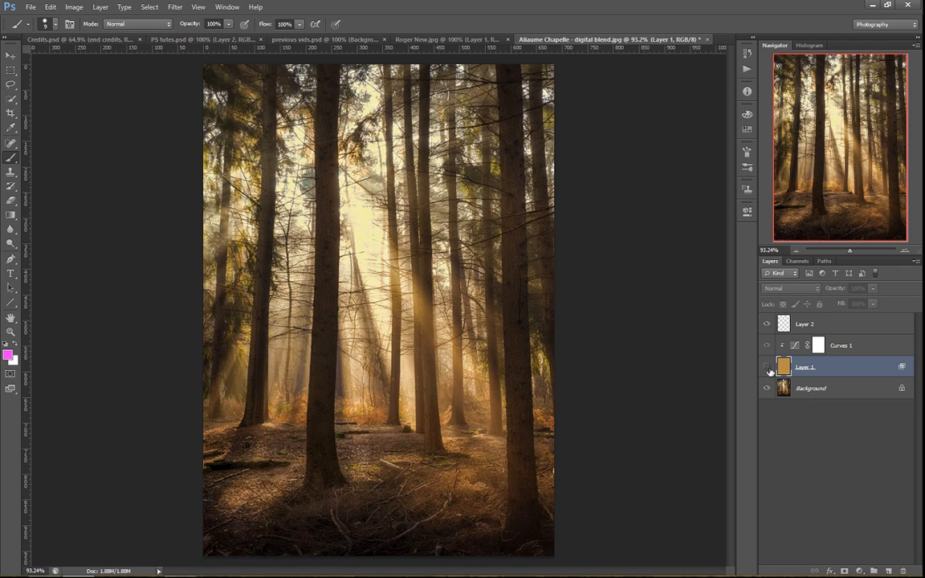
click(766, 367)
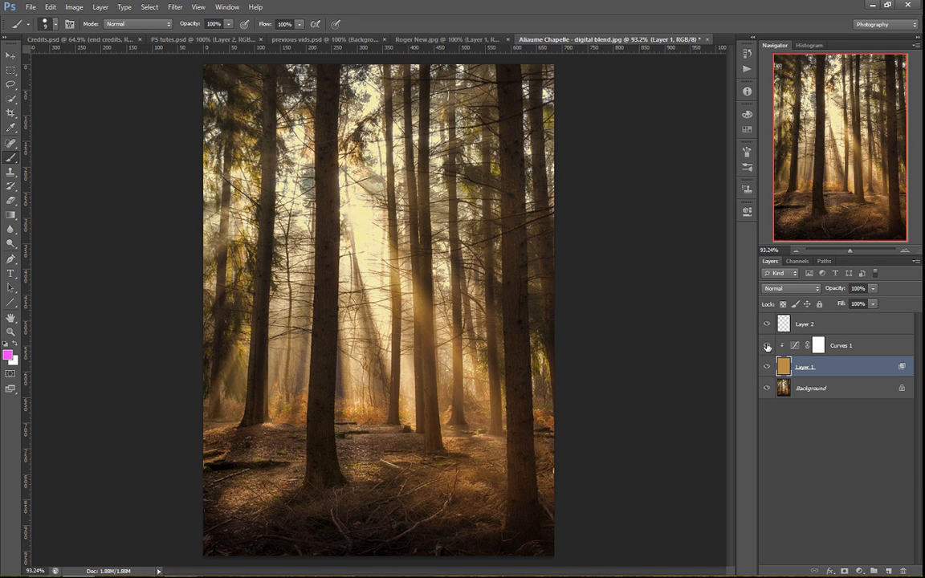
click(766, 346)
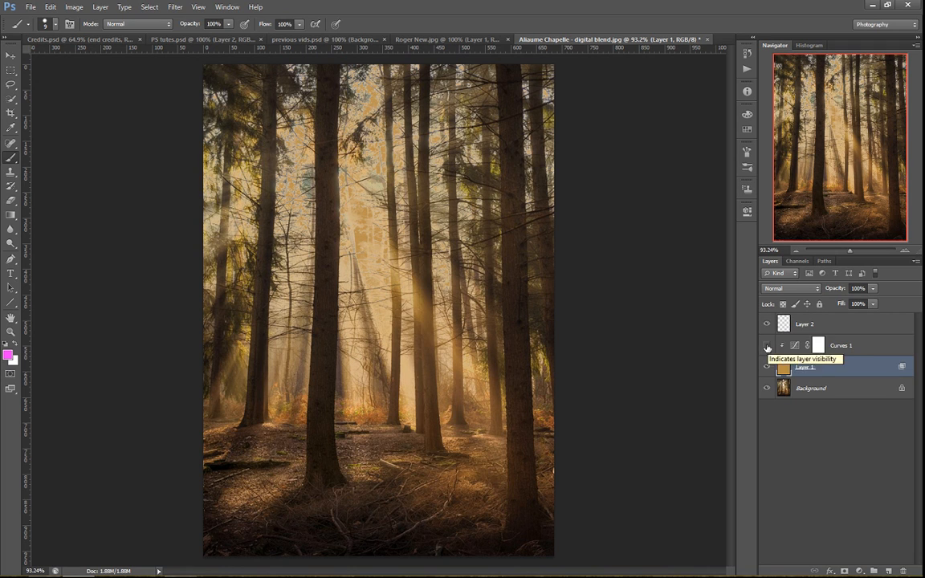
click(767, 346)
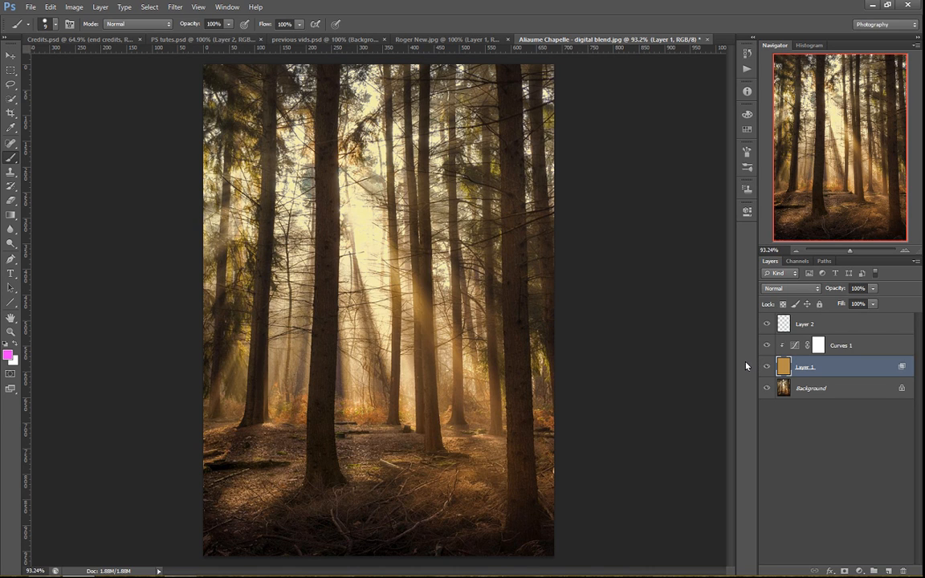
Crop the forest photo to a landscape format by cutting off the treetops and a strip of the foreground
key(c)
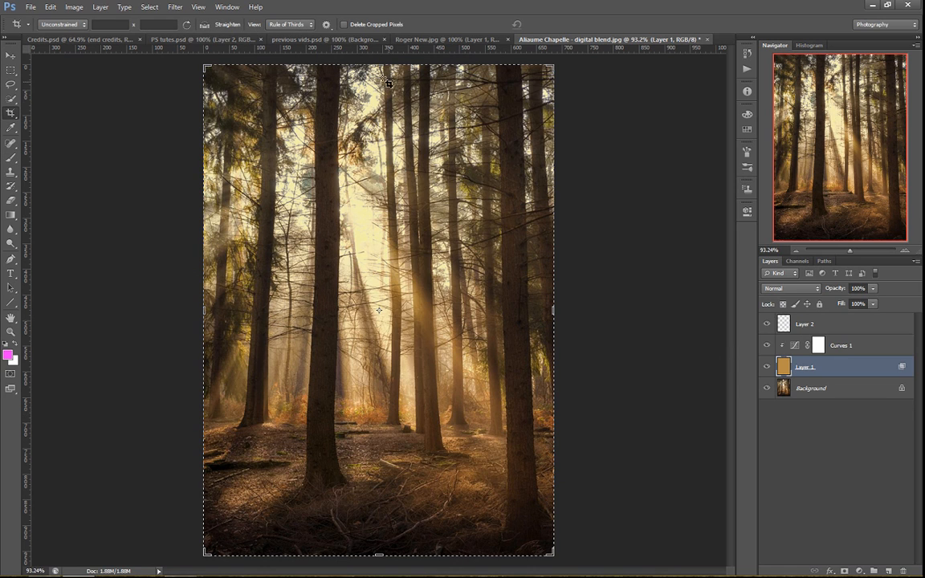
drag(377, 68, 372, 170)
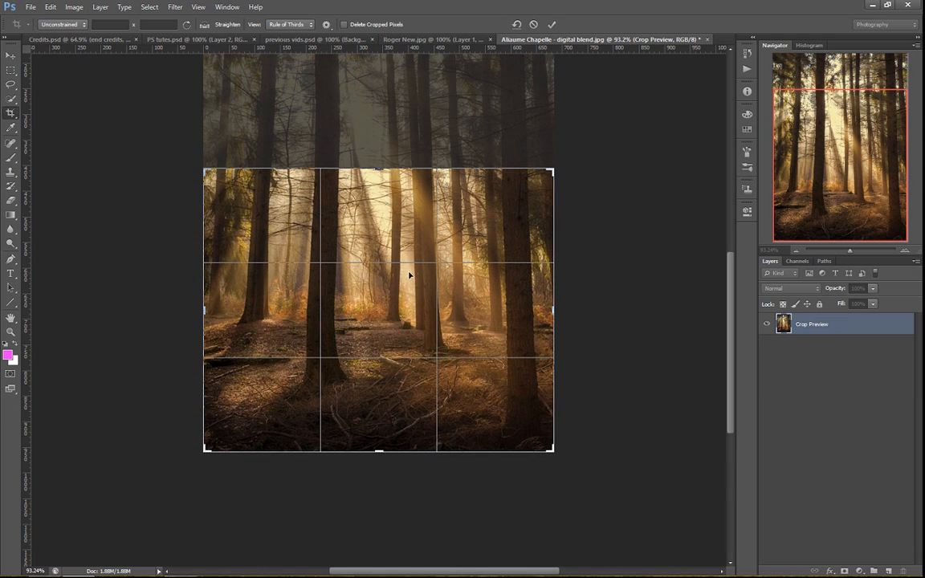
drag(378, 448, 391, 409)
key(Return)
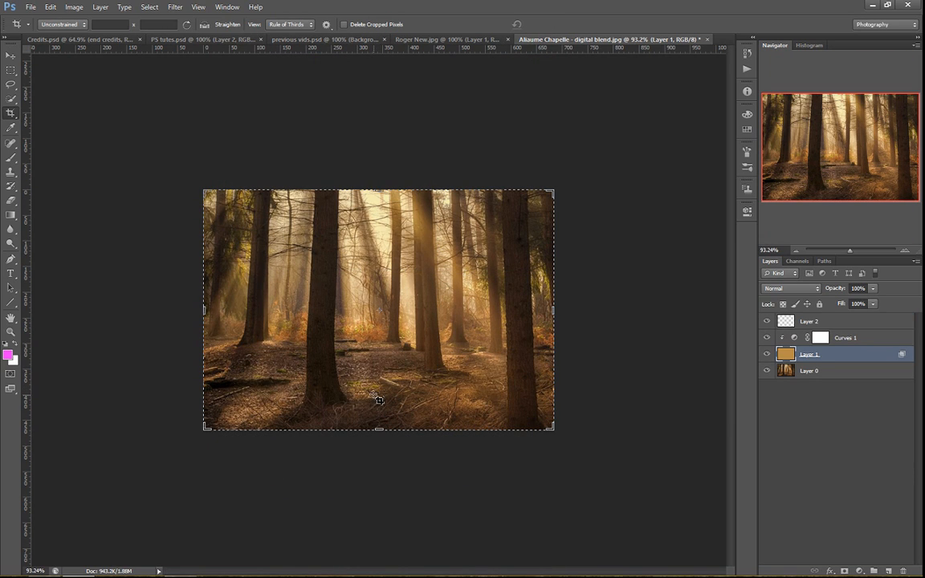
key(b)
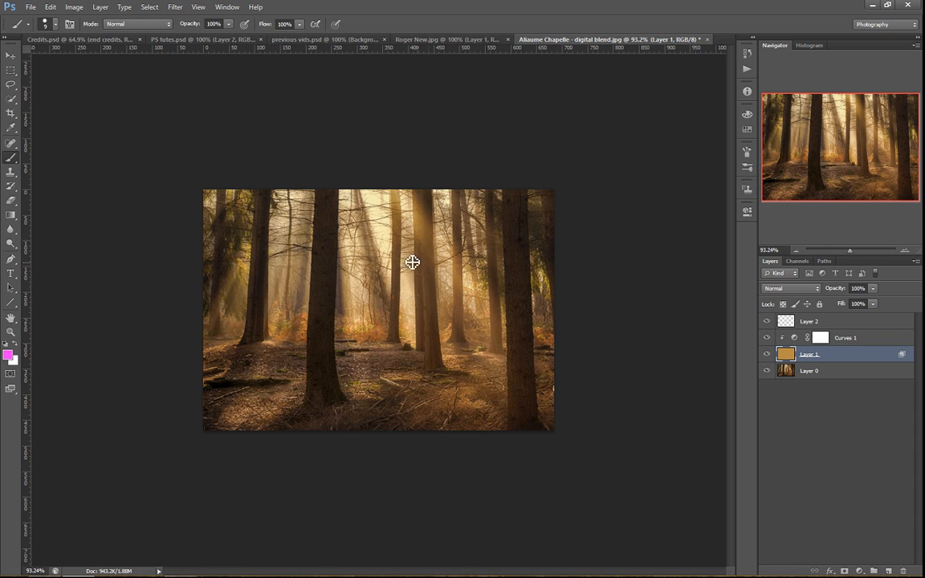
Switch to the Credits.psd document and show the end credits layer group
click(104, 41)
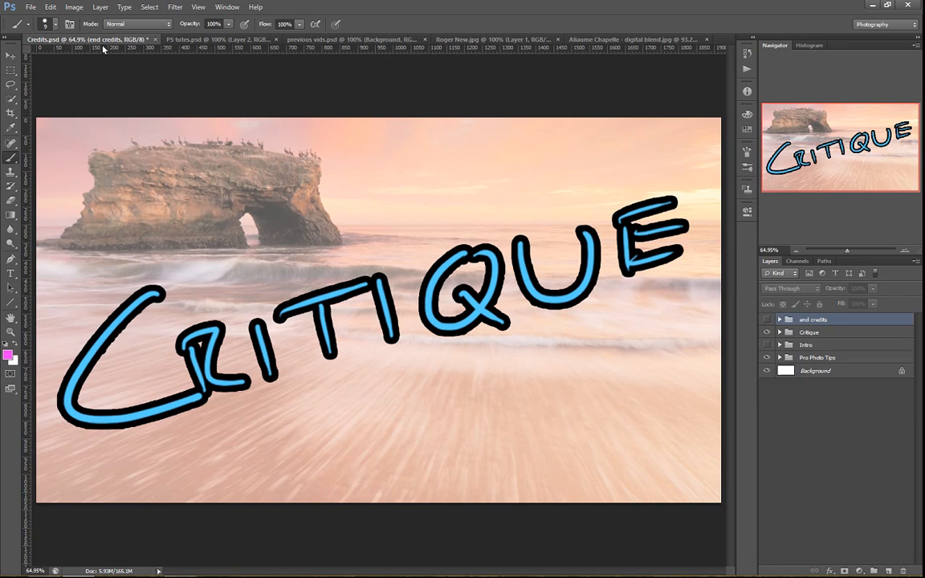
click(767, 320)
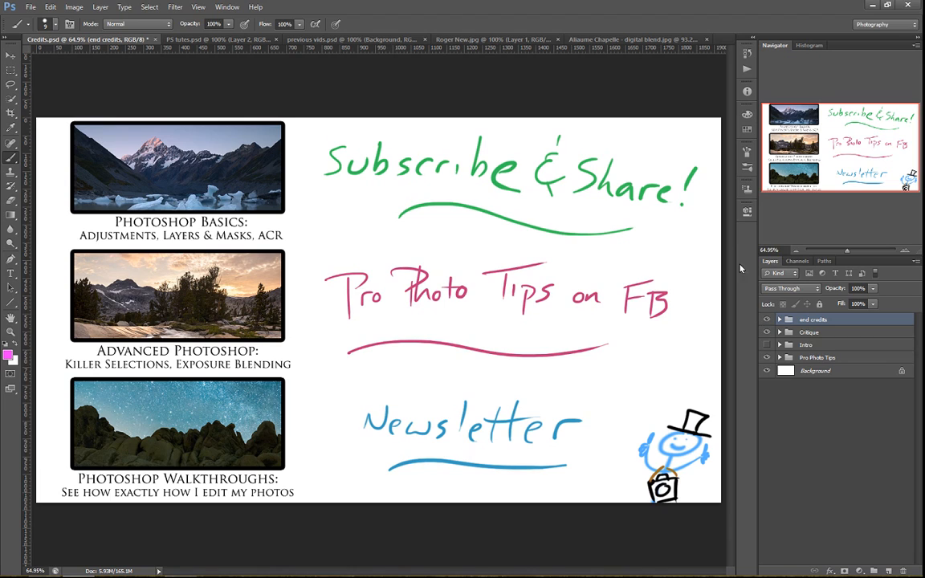